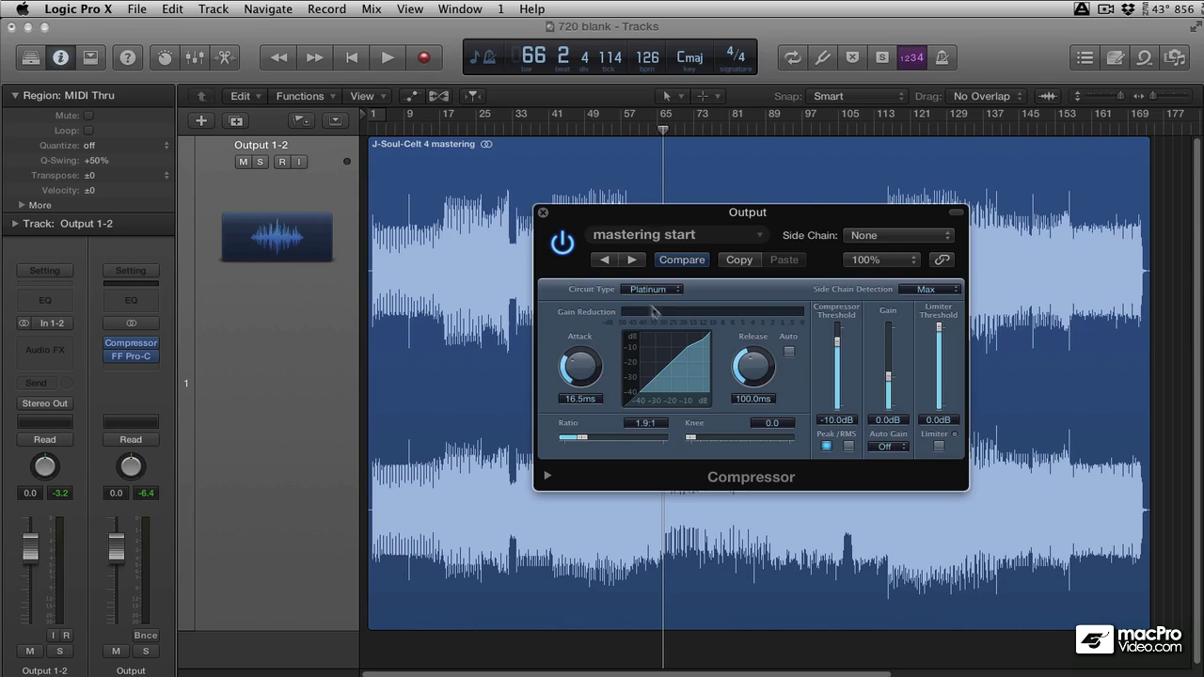
# Start playing the song from around bar 115.
pyautogui.press('space')
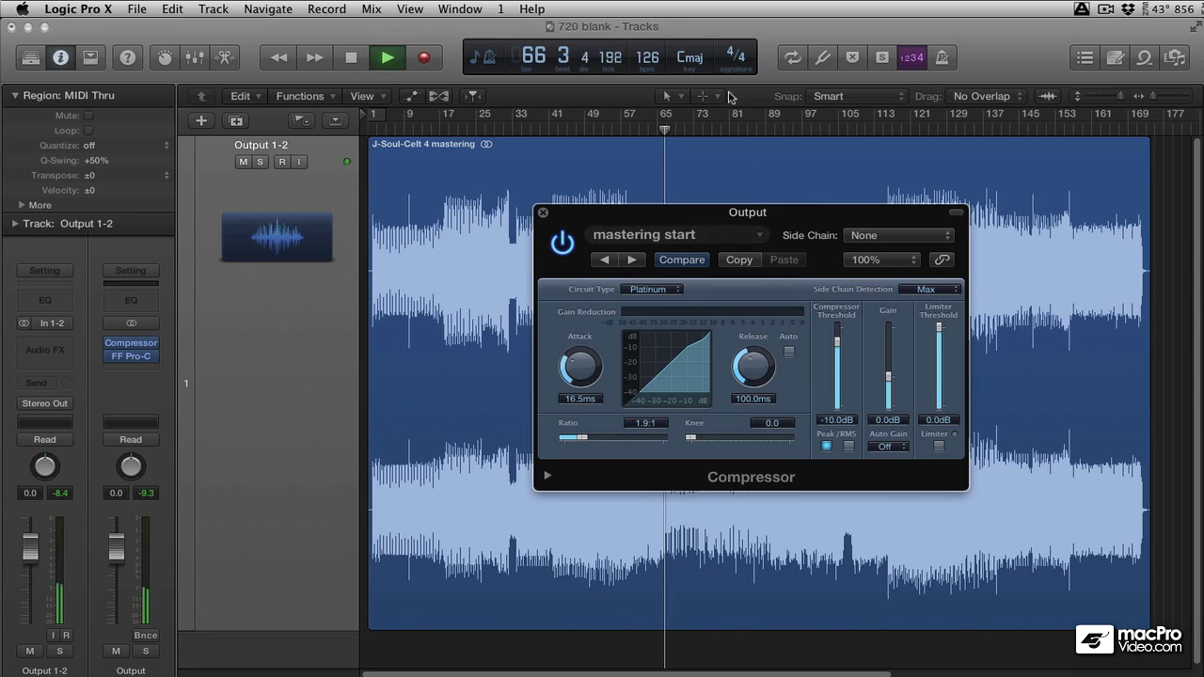
pyautogui.click(885, 125)
pyautogui.press('space')
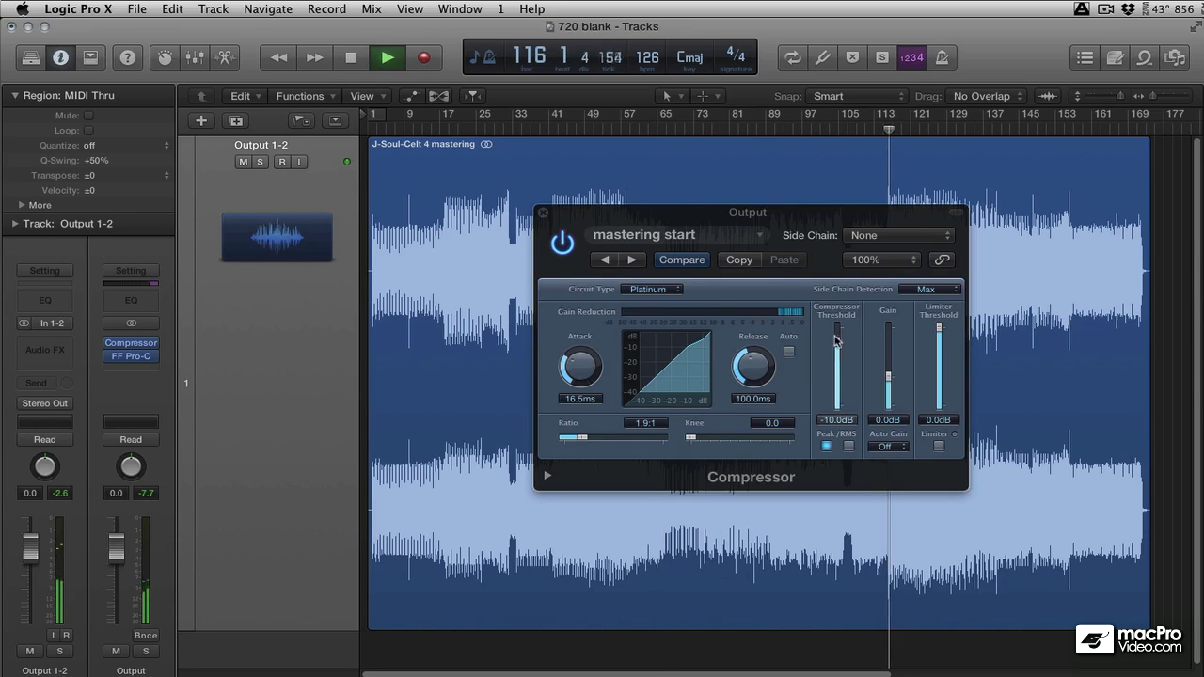
# Set the compressor to 7.1:1 ratio, 19.5 dB gain, 5 ms release and 50 ms attack.
pyautogui.moveTo(583, 355); pyautogui.dragTo(583, 339)
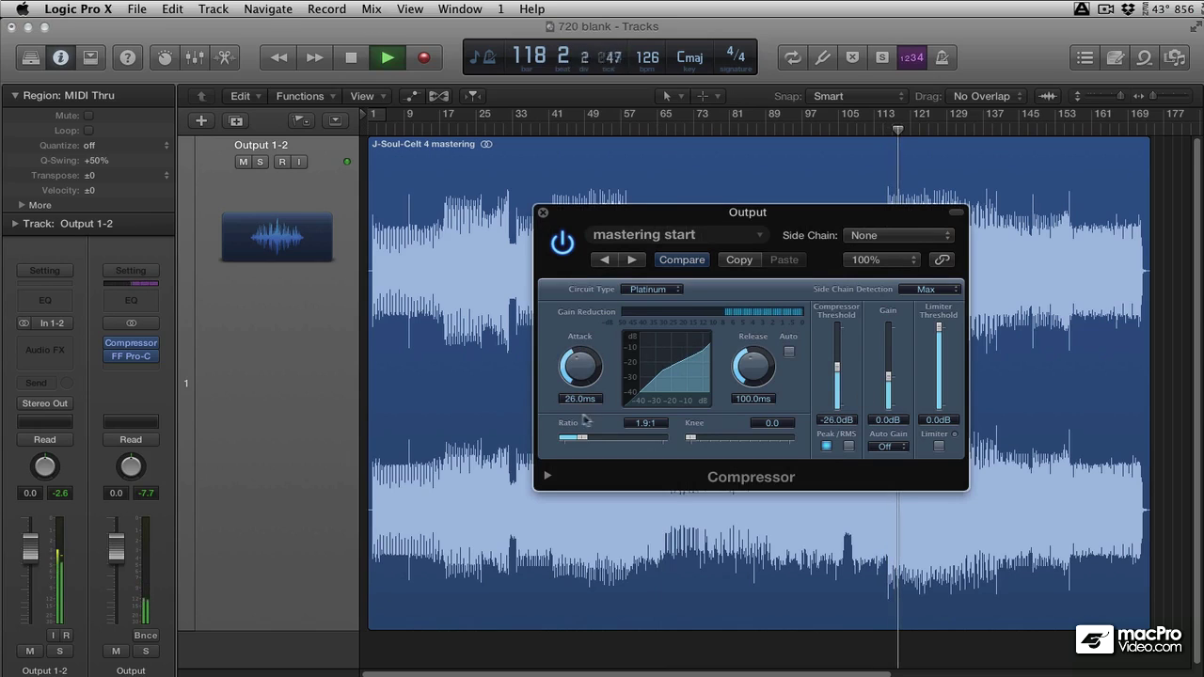
pyautogui.moveTo(582, 437); pyautogui.dragTo(626, 438)
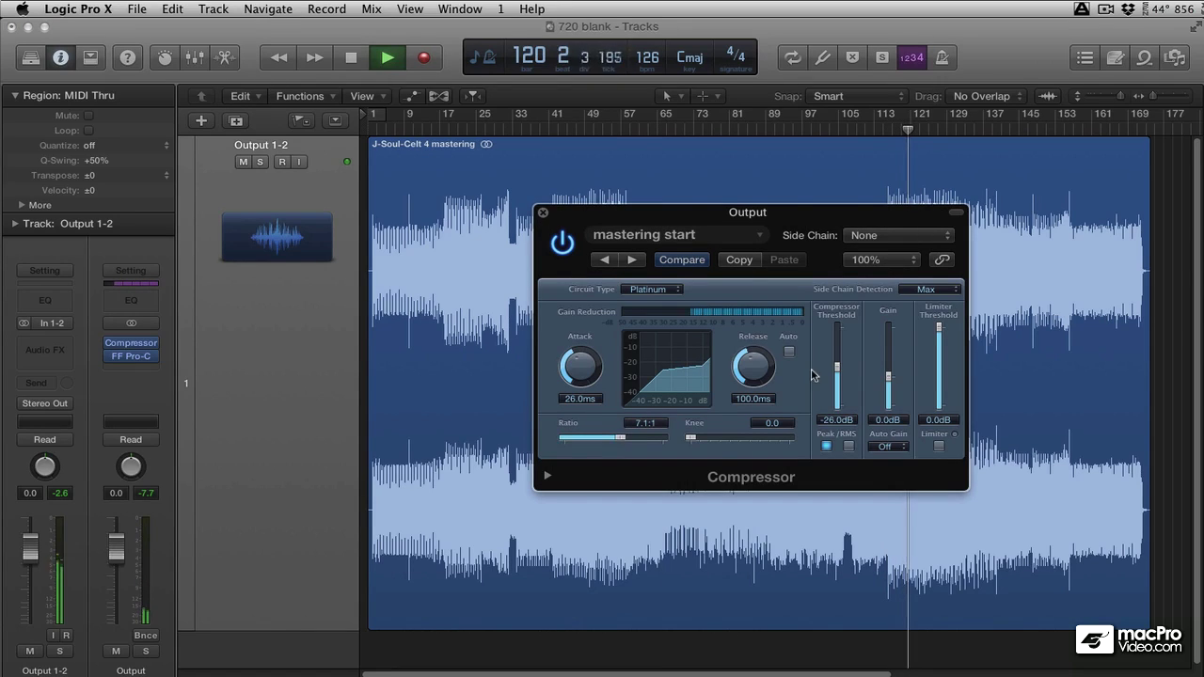
pyautogui.moveTo(888, 376); pyautogui.dragTo(887, 352)
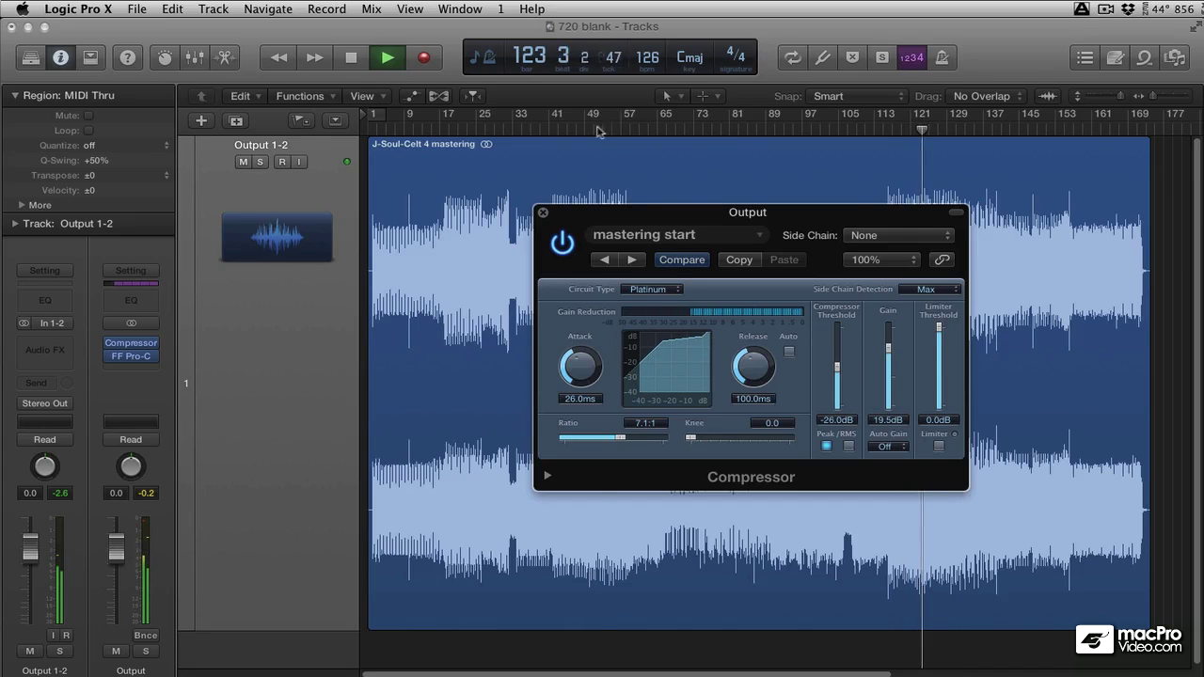
pyautogui.click(599, 114)
pyautogui.moveTo(753, 369); pyautogui.dragTo(751, 396)
pyautogui.moveTo(576, 374); pyautogui.dragTo(573, 363)
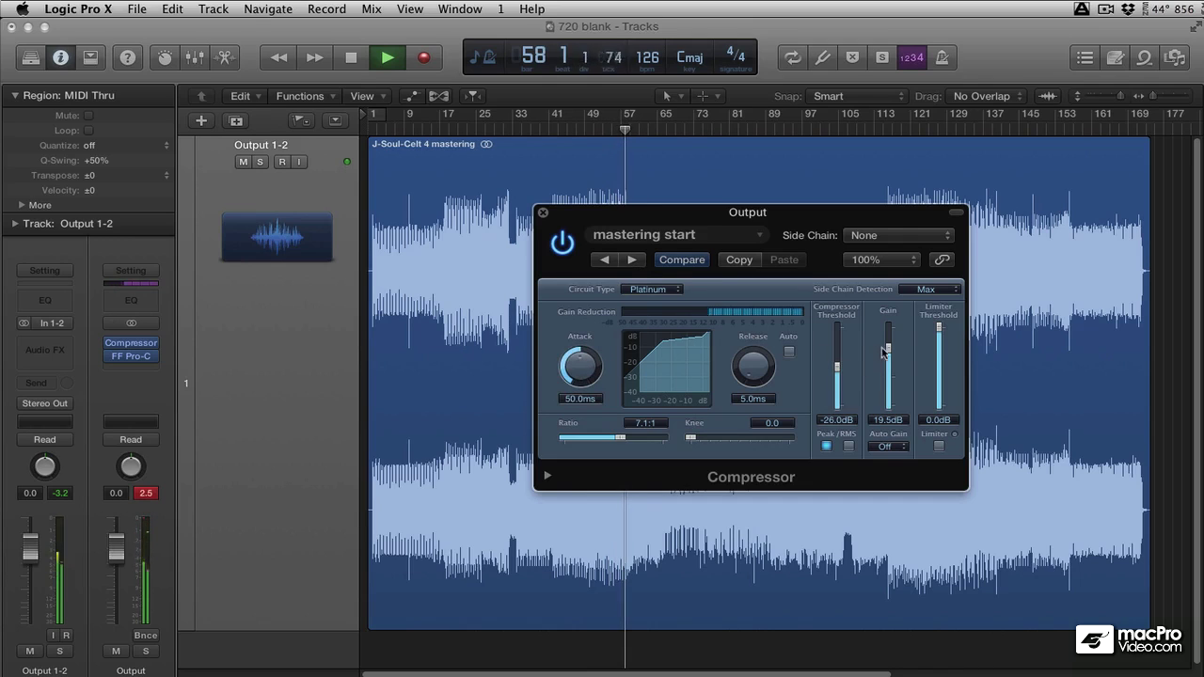
# Lower the compressor makeup gain to 9.5 dB and reset the Output channel's peak reading.
pyautogui.moveTo(887, 347); pyautogui.dragTo(887, 356)
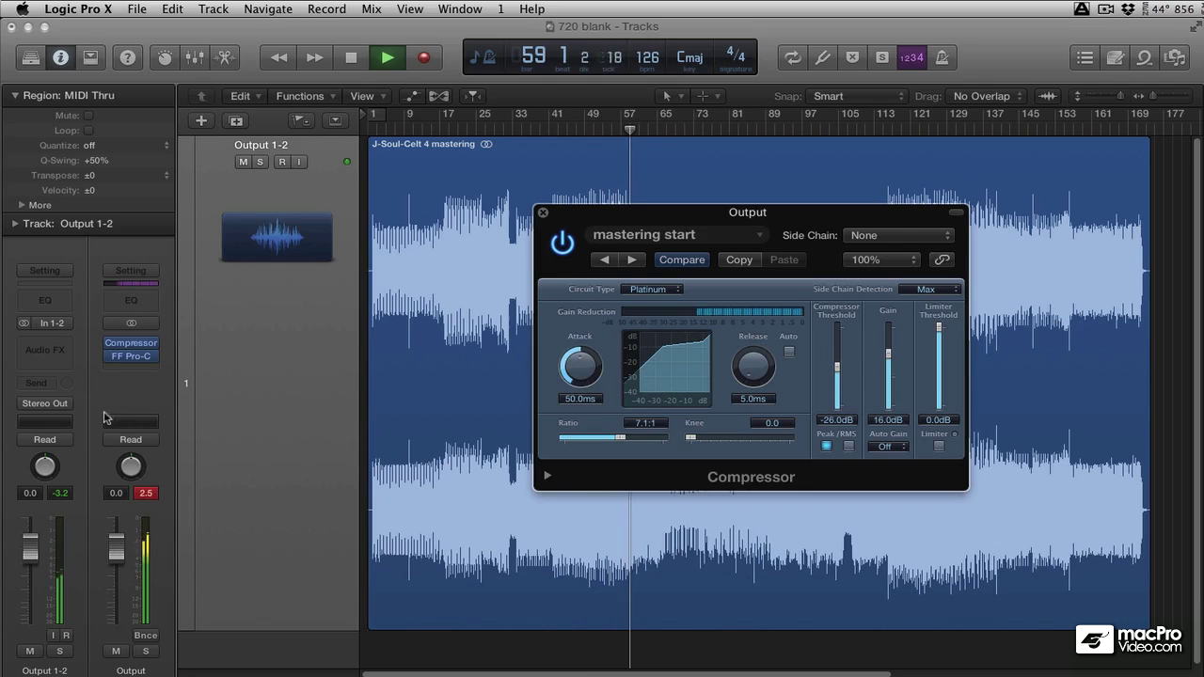
pyautogui.click(146, 493)
pyautogui.moveTo(131, 355)
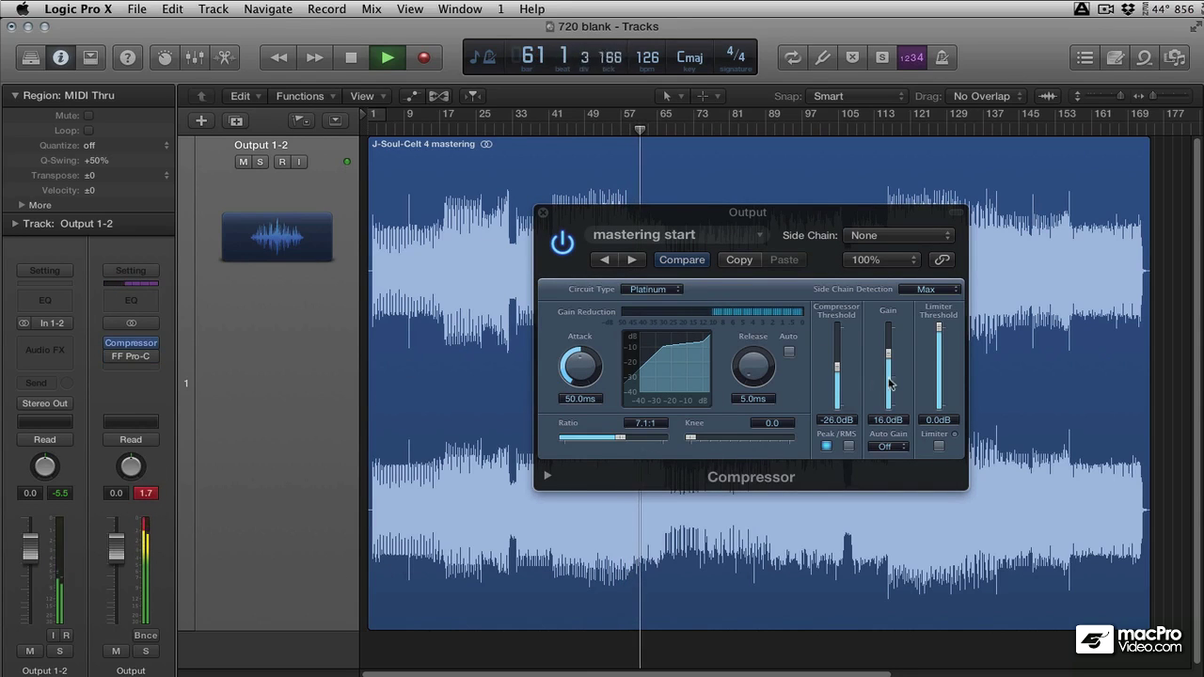
pyautogui.moveTo(888, 355); pyautogui.dragTo(889, 369)
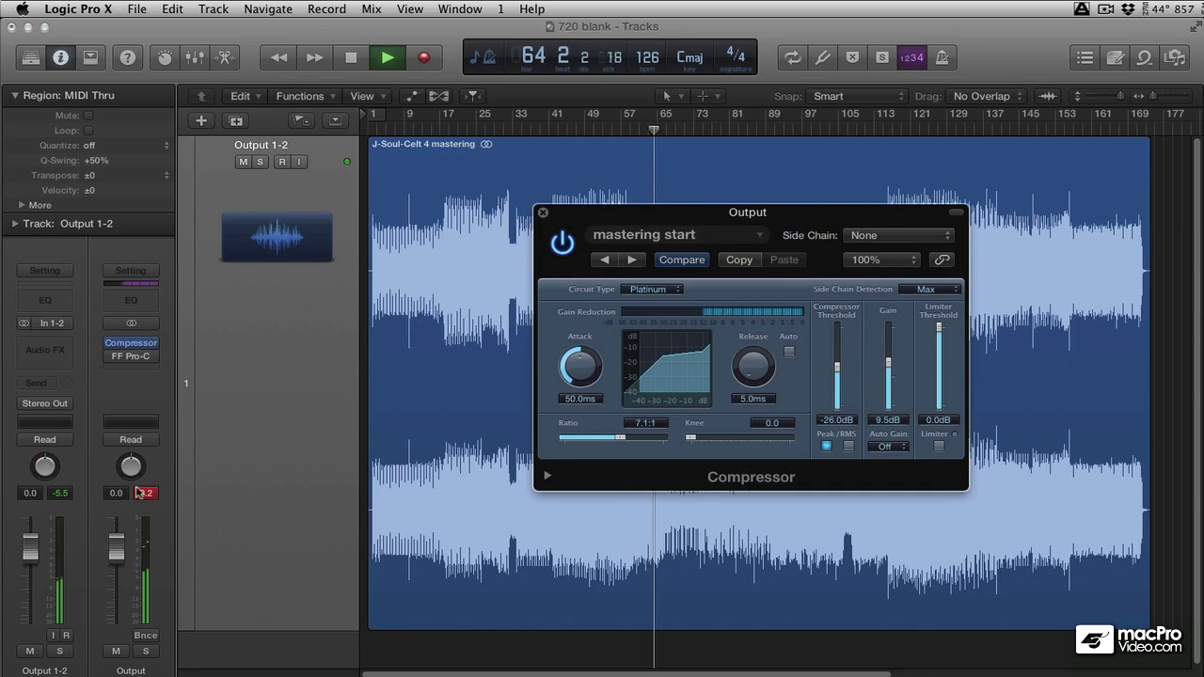
pyautogui.click(576, 160)
# Replay from bar 41, A/B the compressor bypass, then open the extended Output Distortion choices.
pyautogui.click(557, 131)
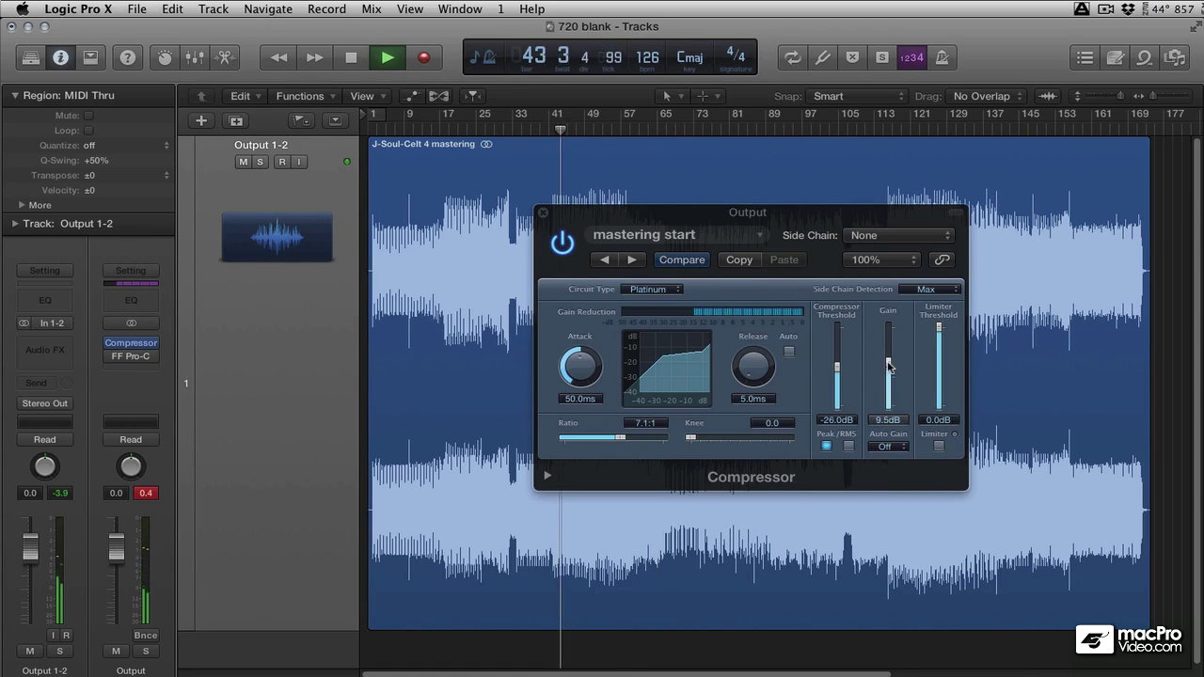
pyautogui.click(889, 367)
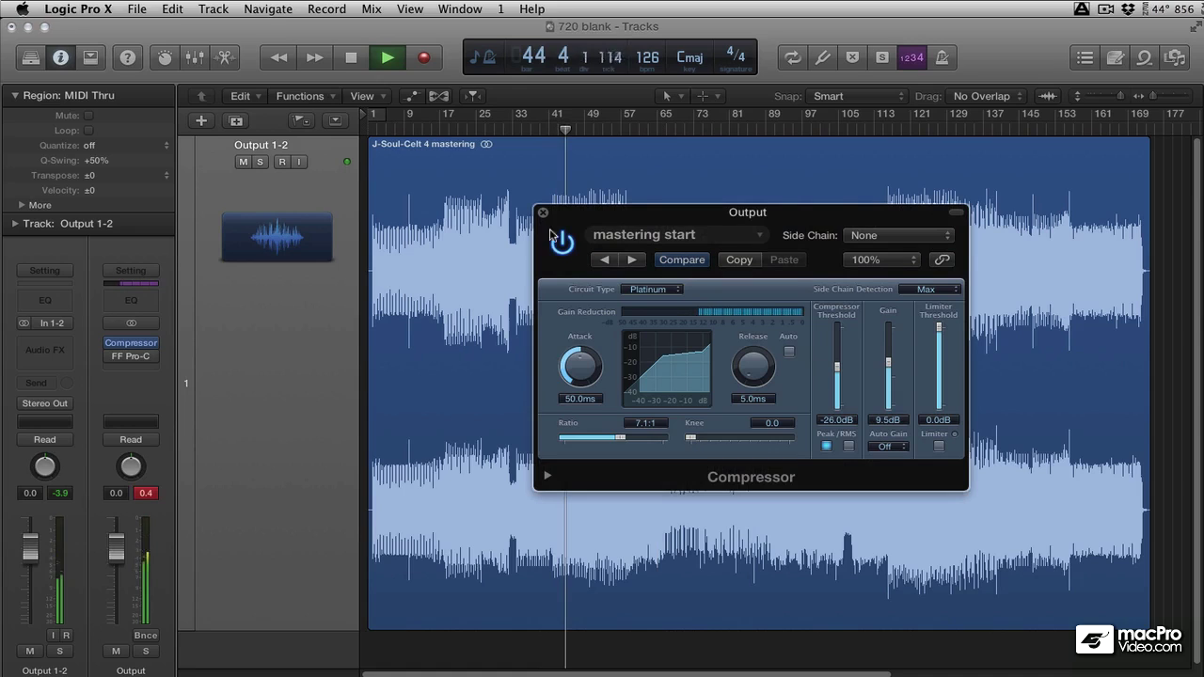
pyautogui.click(558, 244)
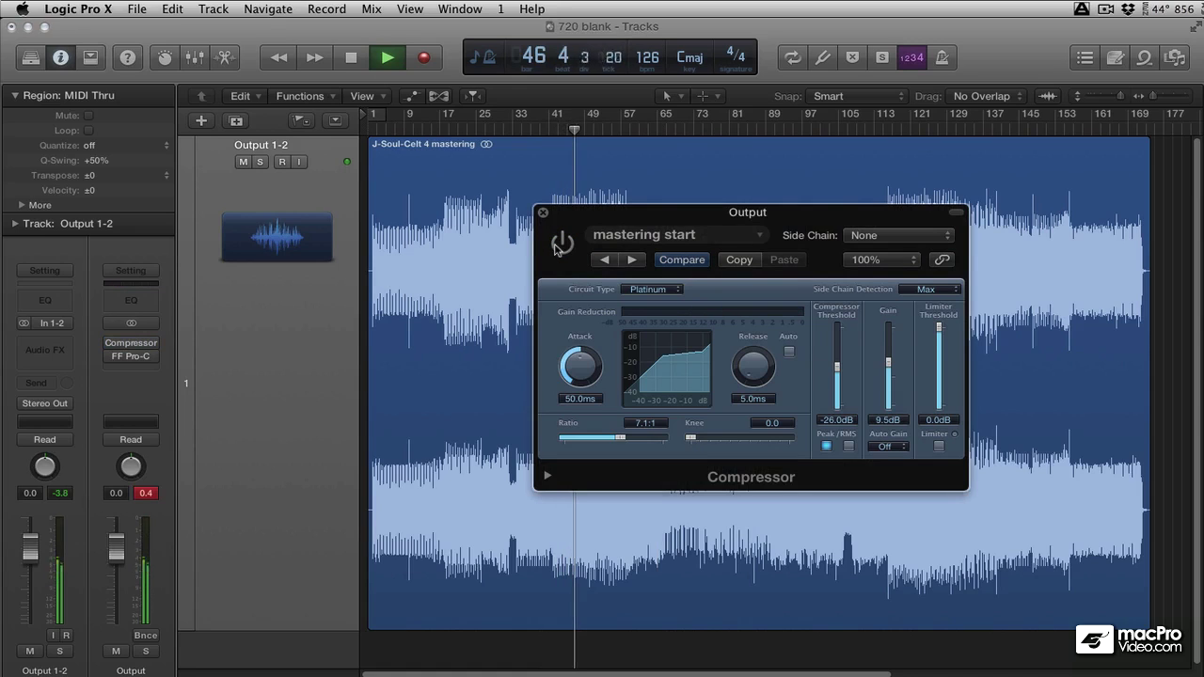
pyautogui.click(560, 243)
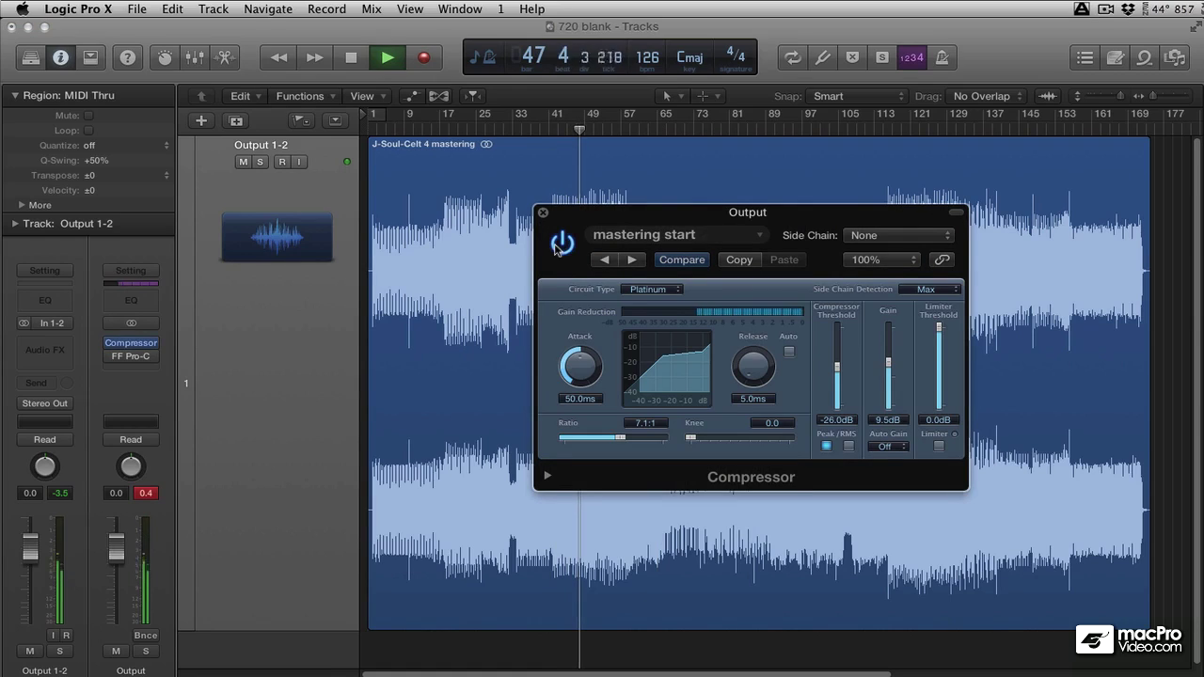
pyautogui.click(548, 475)
pyautogui.click(701, 501)
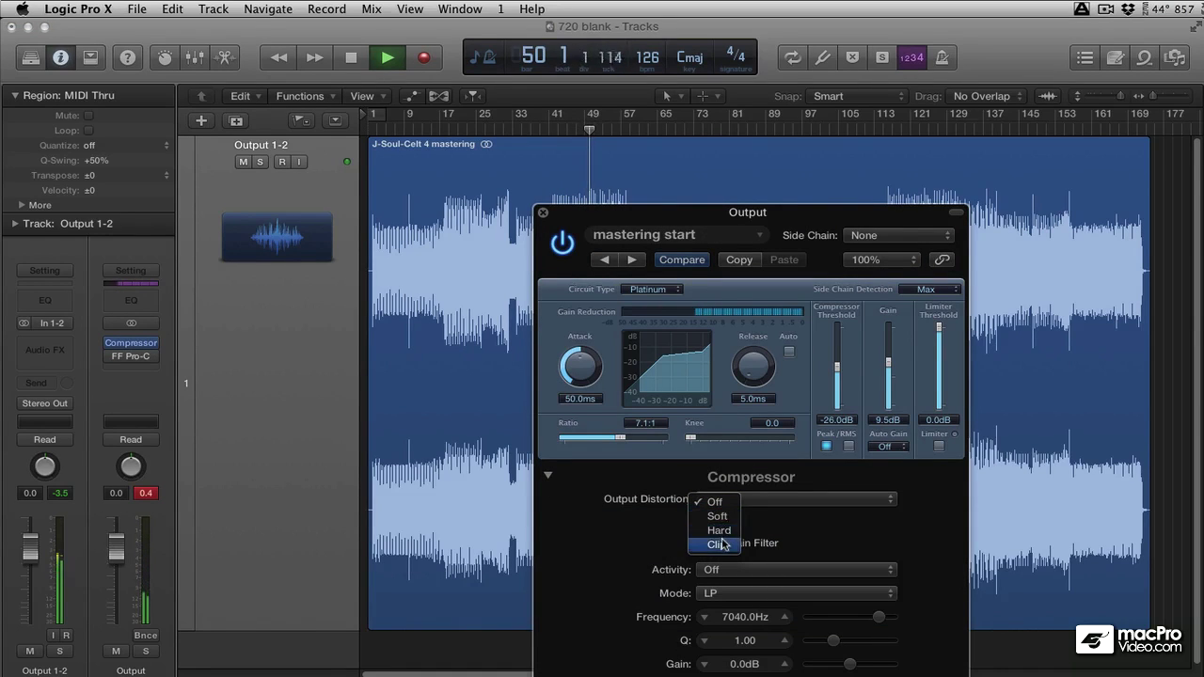
# Set Output Distortion to Soft and move the compressor window up to show the full extended panel.
pyautogui.click(720, 518)
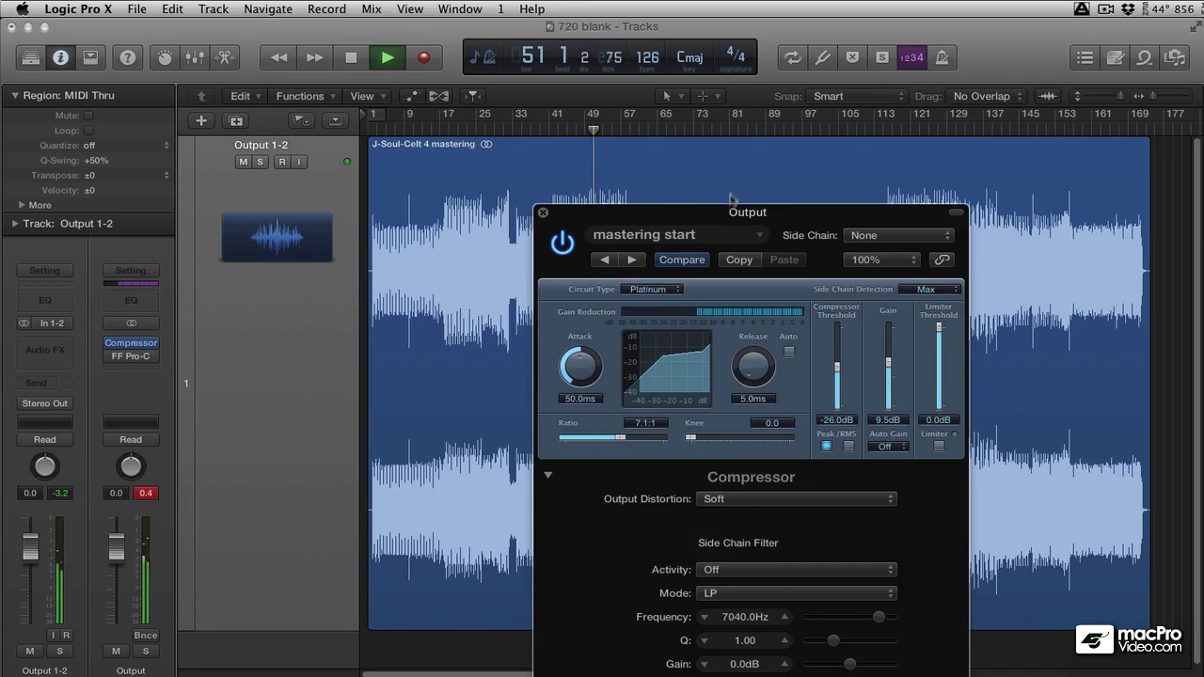
pyautogui.moveTo(710, 213); pyautogui.dragTo(685, 120)
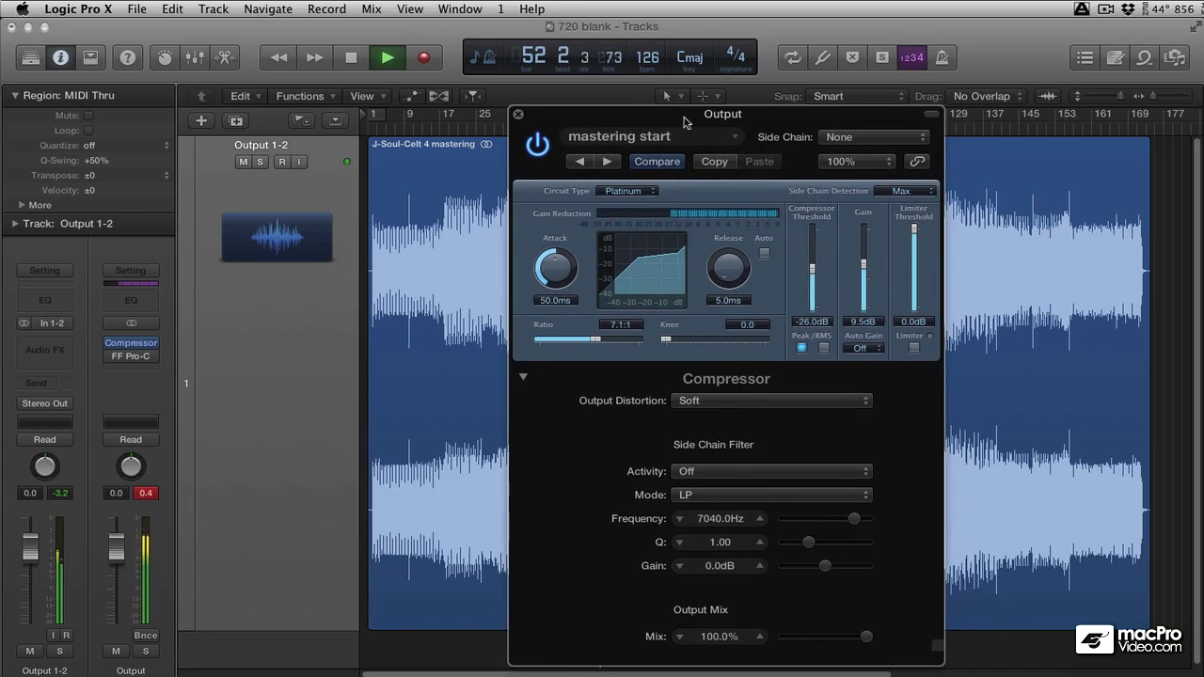
pyautogui.click(524, 378)
pyautogui.click(524, 378)
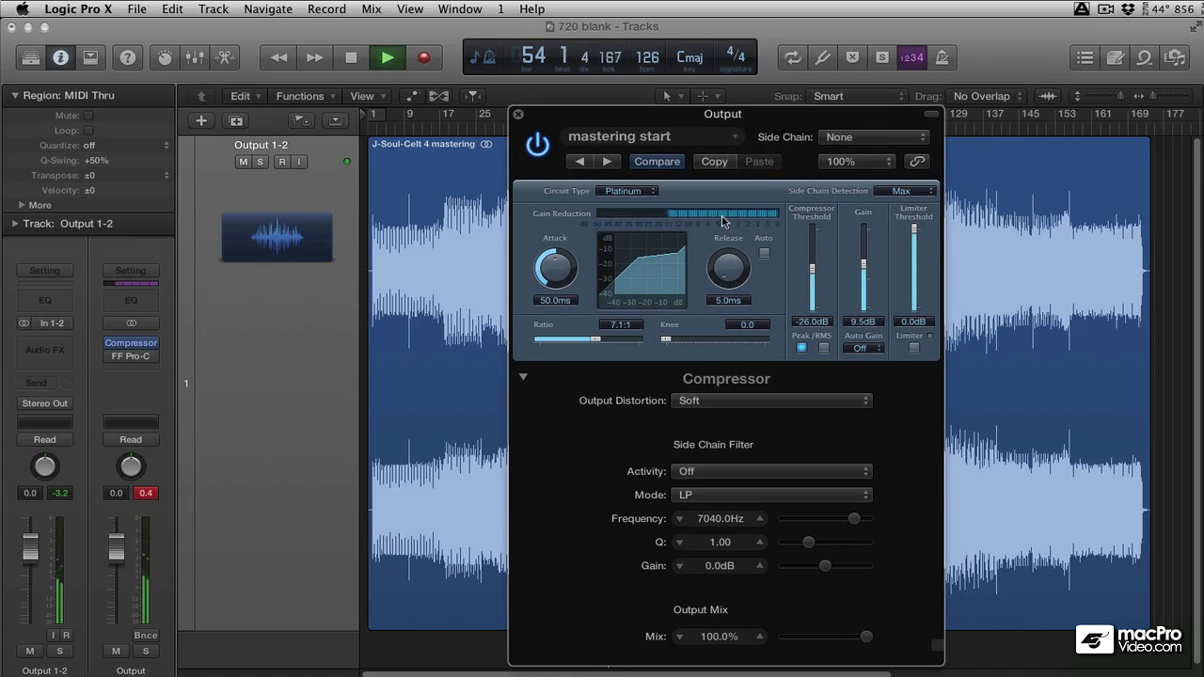
# Toggle the compressor bypass three times to compare, leaving it active.
pyautogui.click(545, 148)
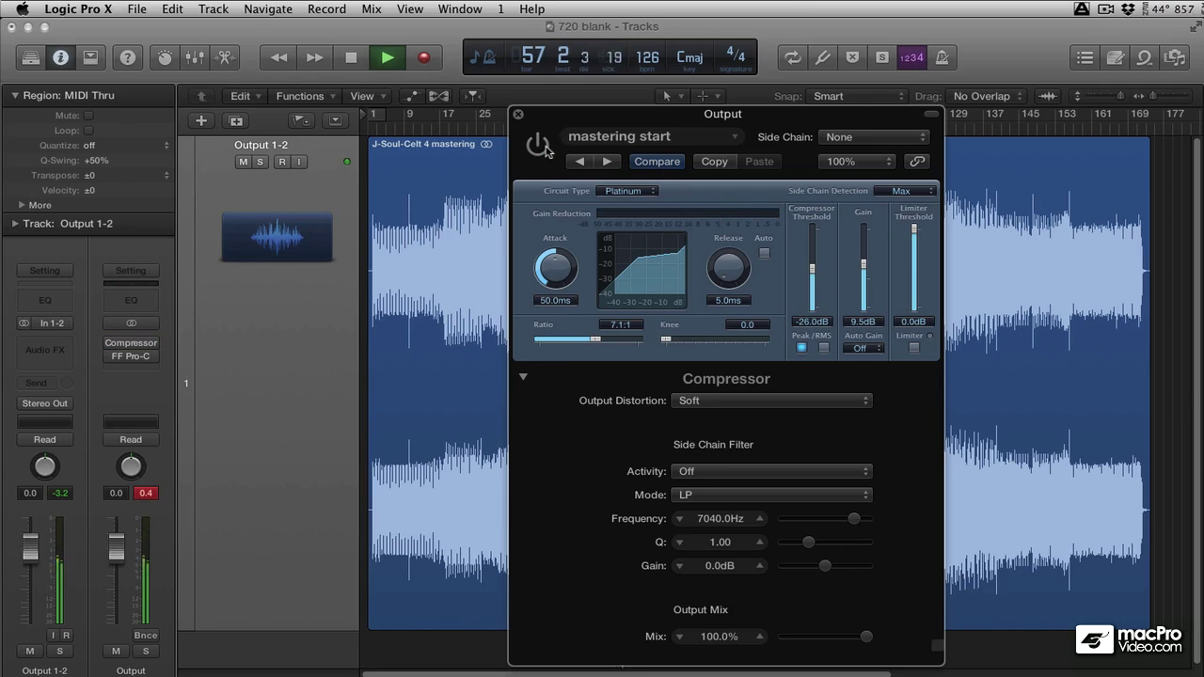
pyautogui.click(538, 146)
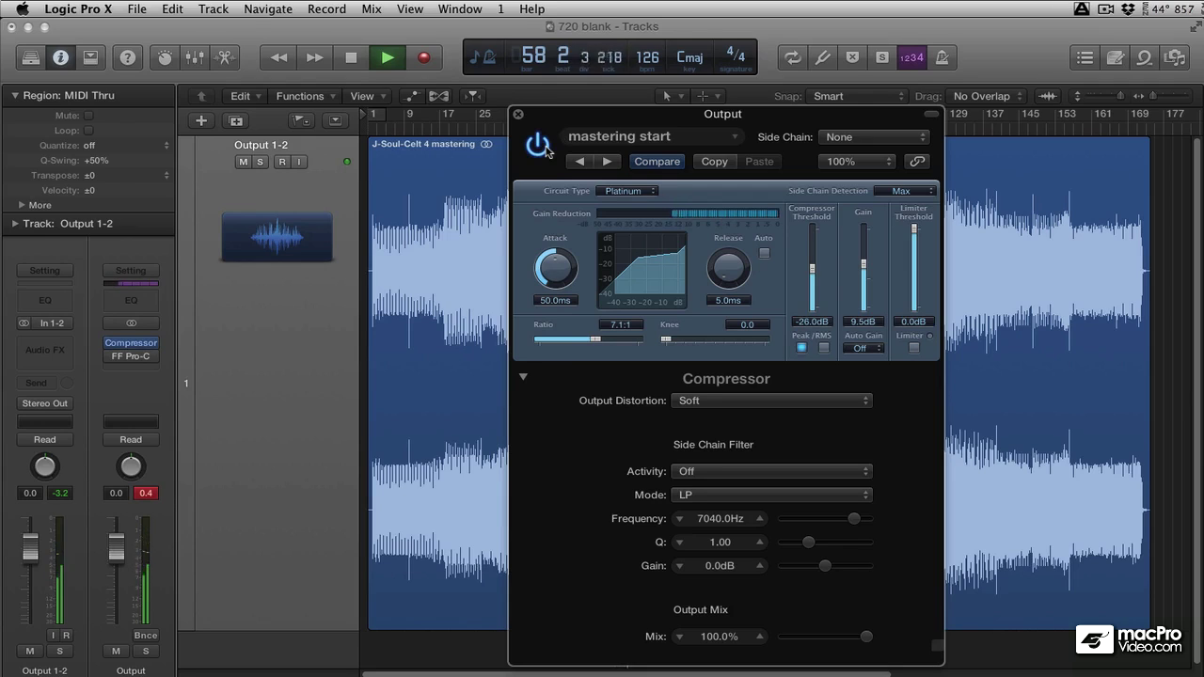
pyautogui.click(540, 146)
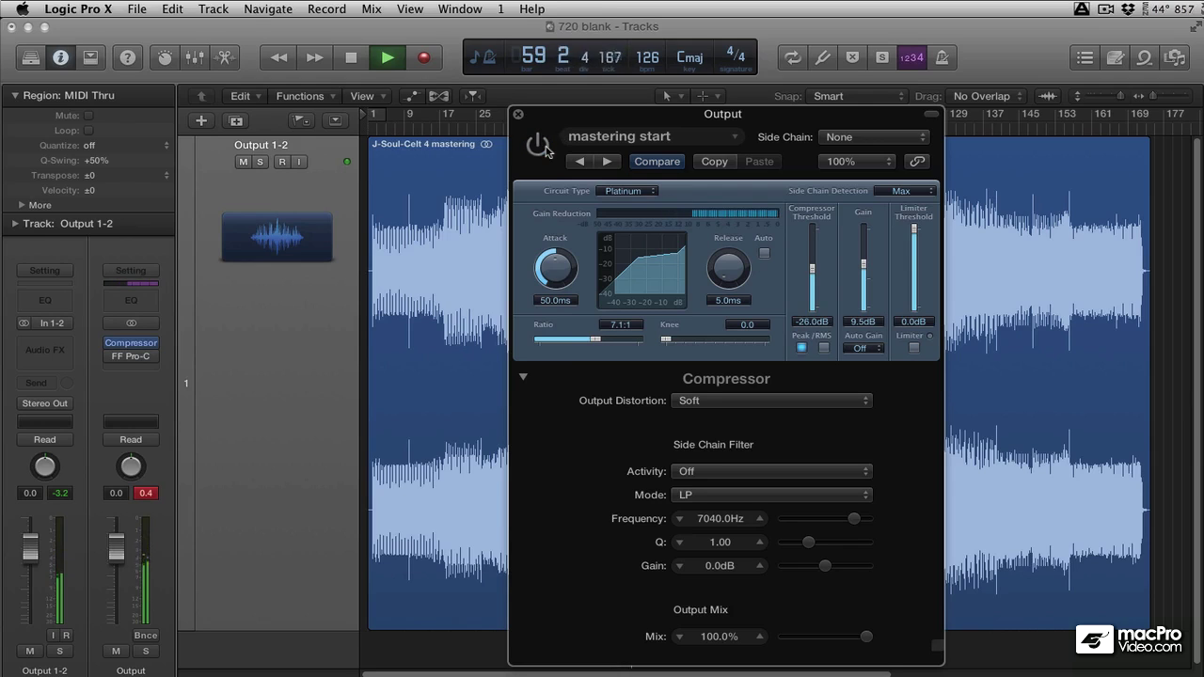
pyautogui.click(539, 146)
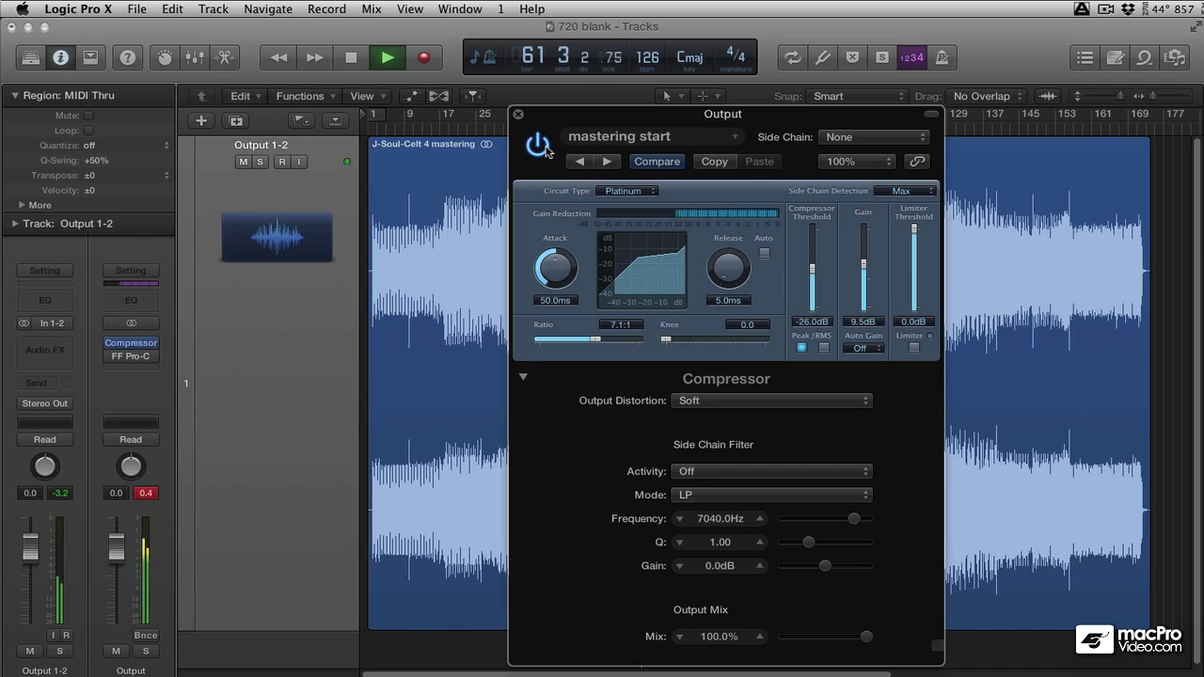
pyautogui.click(539, 146)
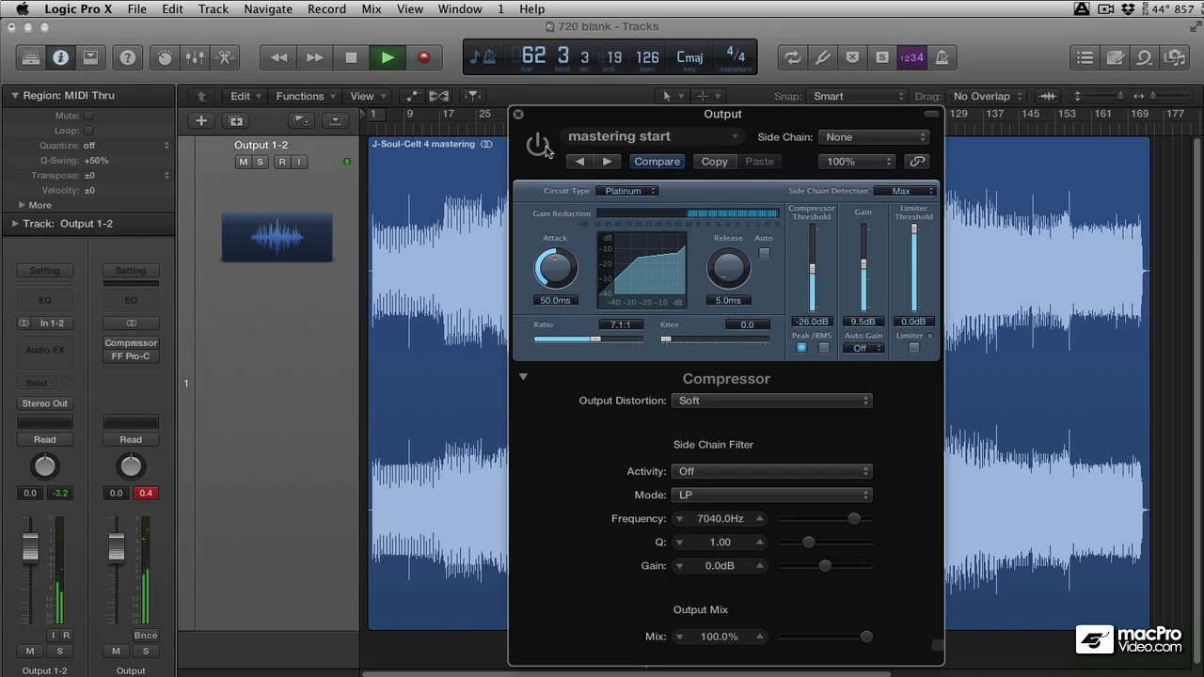
pyautogui.click(539, 146)
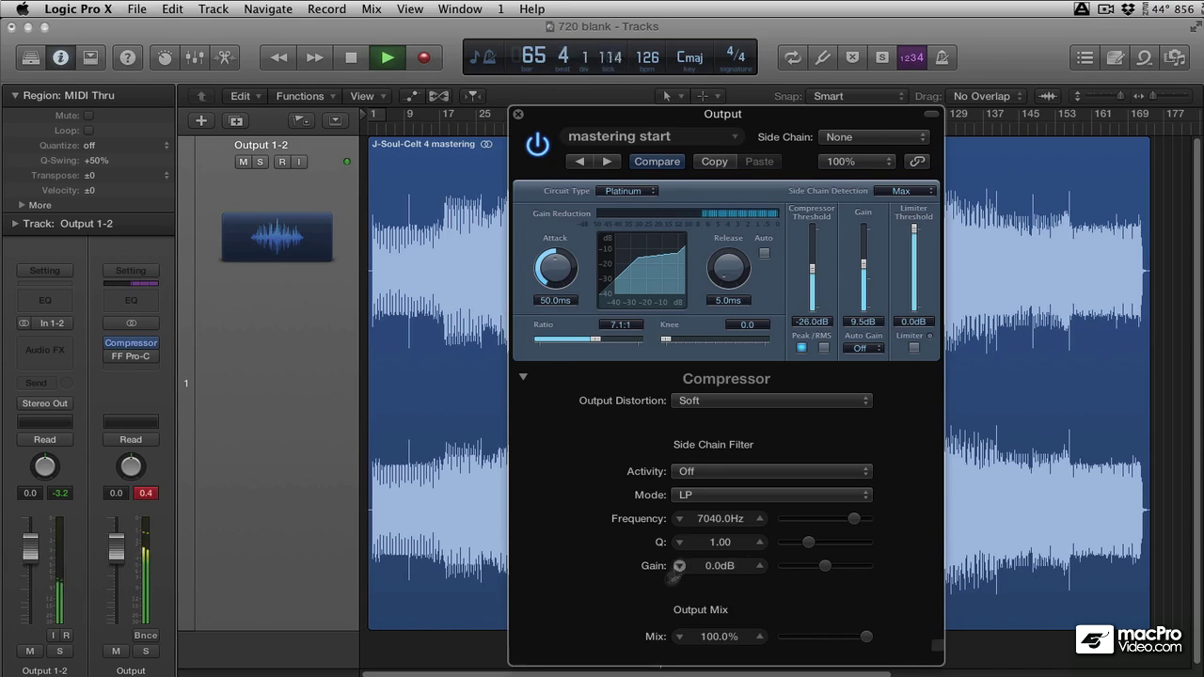
# Sweep Output Mix between fully dry and fully compressed, then settle at 40.5% with ratio 13:1.
pyautogui.moveTo(865, 637); pyautogui.dragTo(740, 660)
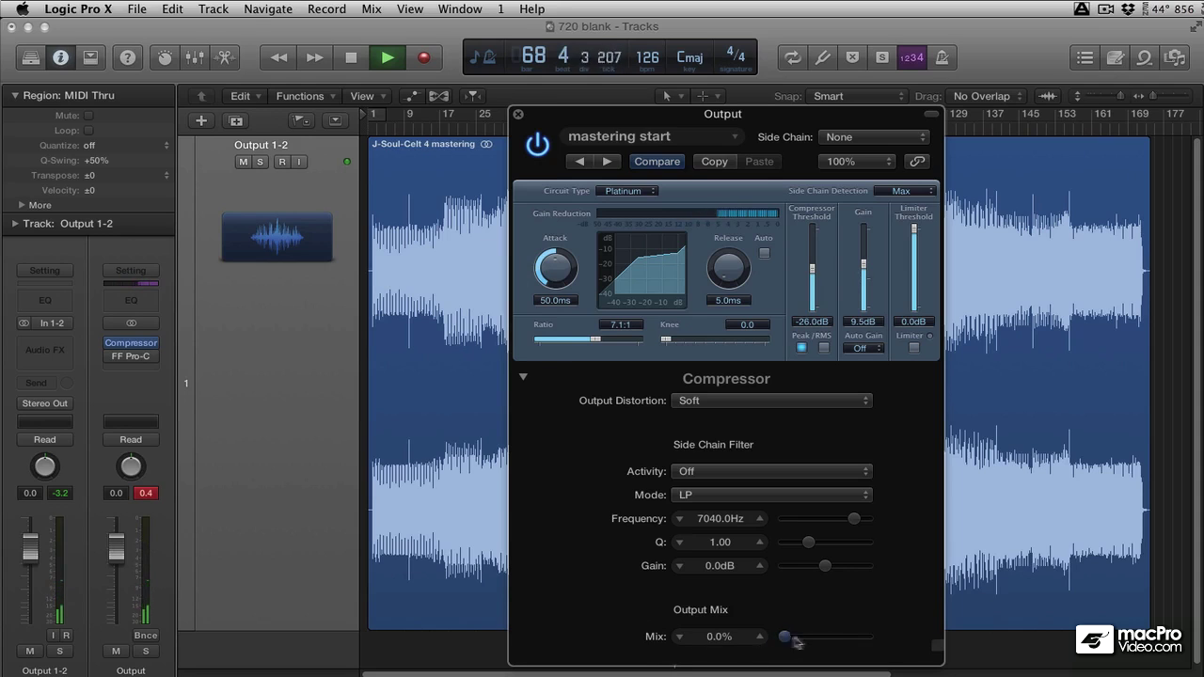
pyautogui.moveTo(792, 639); pyautogui.dragTo(825, 647)
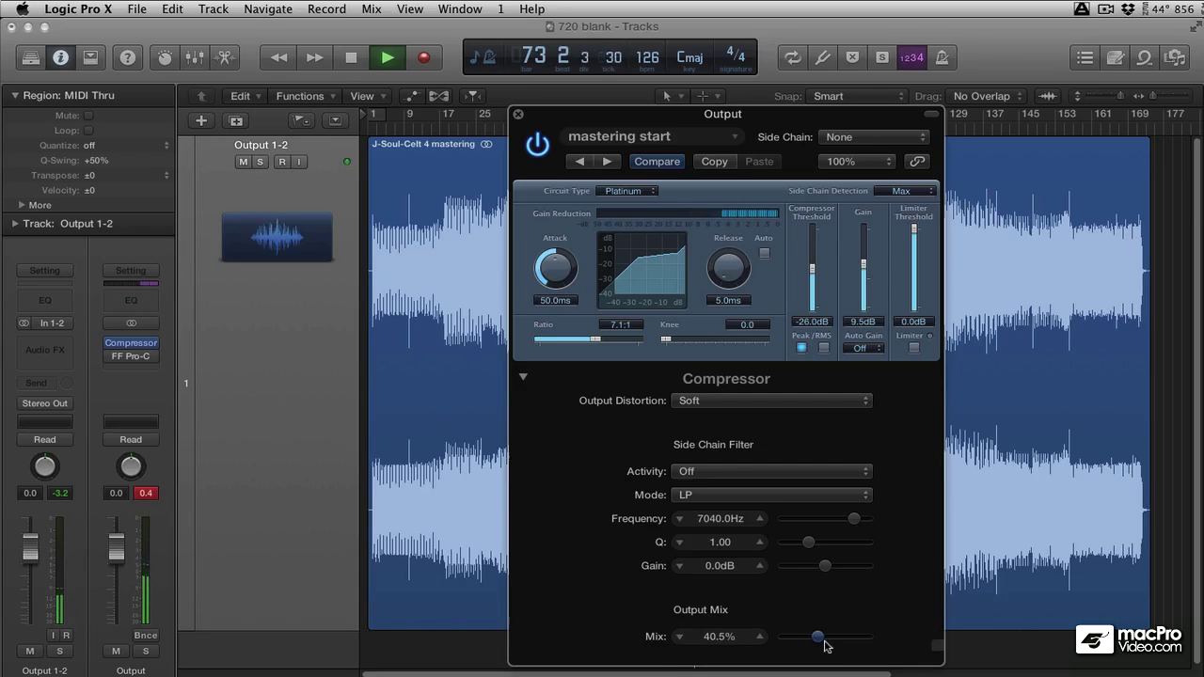
pyautogui.click(485, 130)
pyautogui.moveTo(557, 122); pyautogui.dragTo(644, 123)
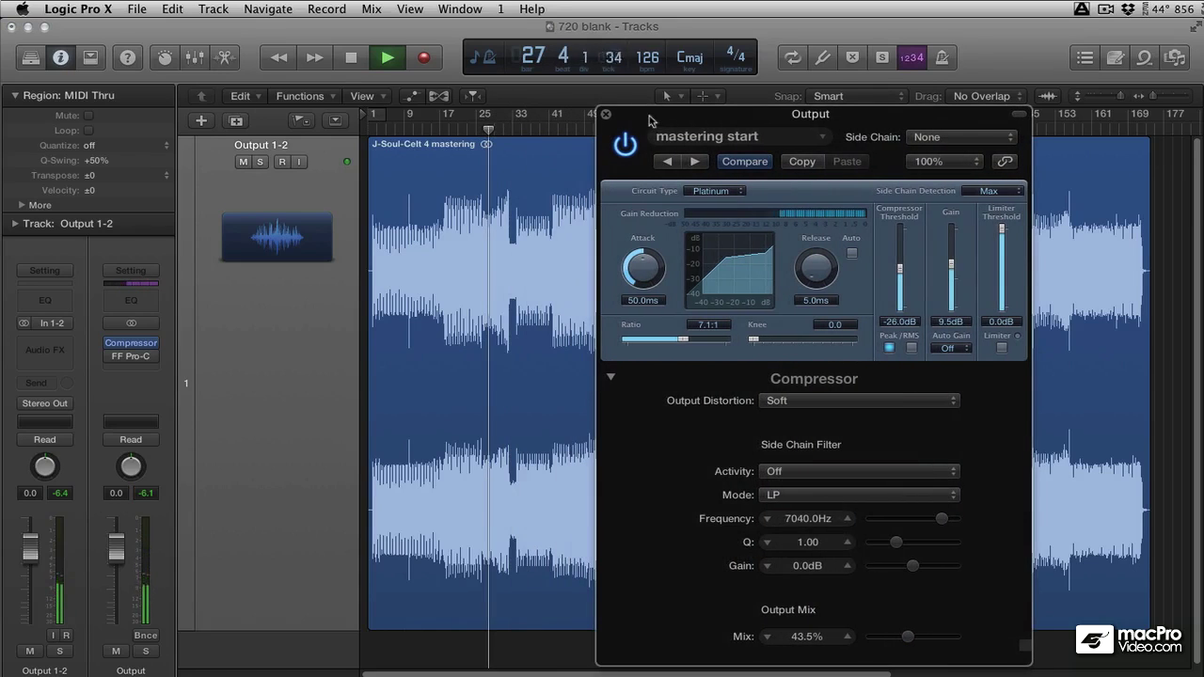
pyautogui.moveTo(908, 632); pyautogui.dragTo(905, 637)
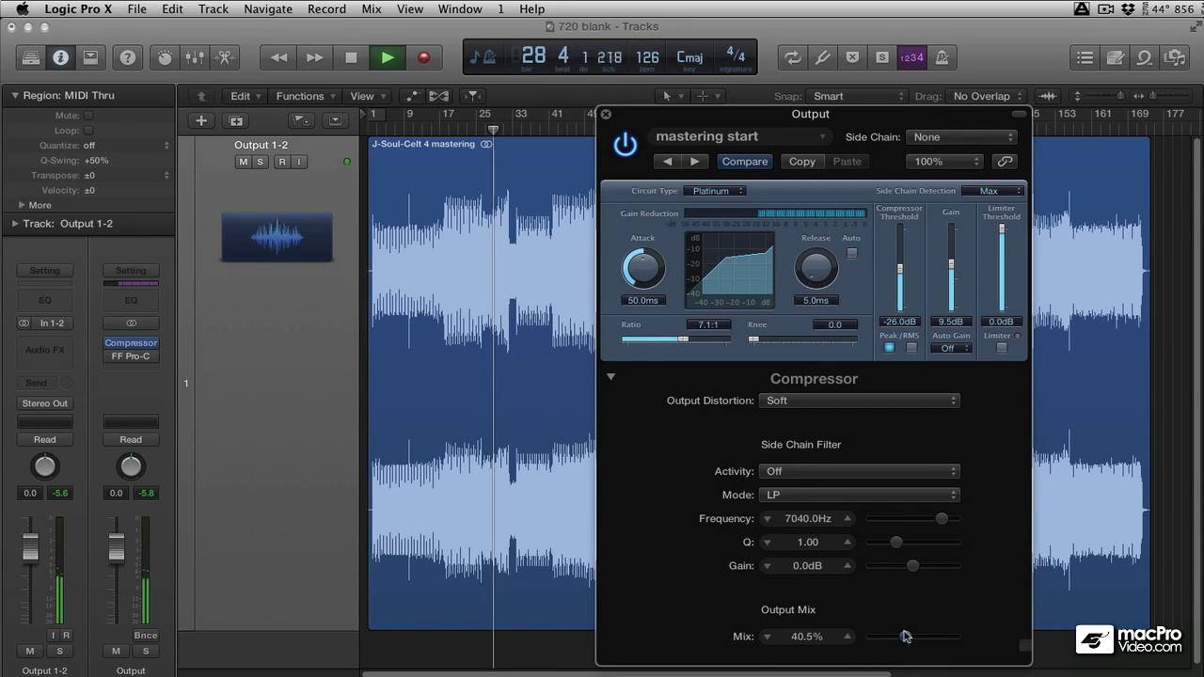
pyautogui.moveTo(701, 345); pyautogui.dragTo(722, 345)
# Set threshold to -31 dB, ratio to 14.0:1, Output Distortion to Hard, and Output Mix to 32.5%.
pyautogui.moveTo(899, 269); pyautogui.dragTo(899, 277)
pyautogui.moveTo(702, 341); pyautogui.dragTo(706, 340)
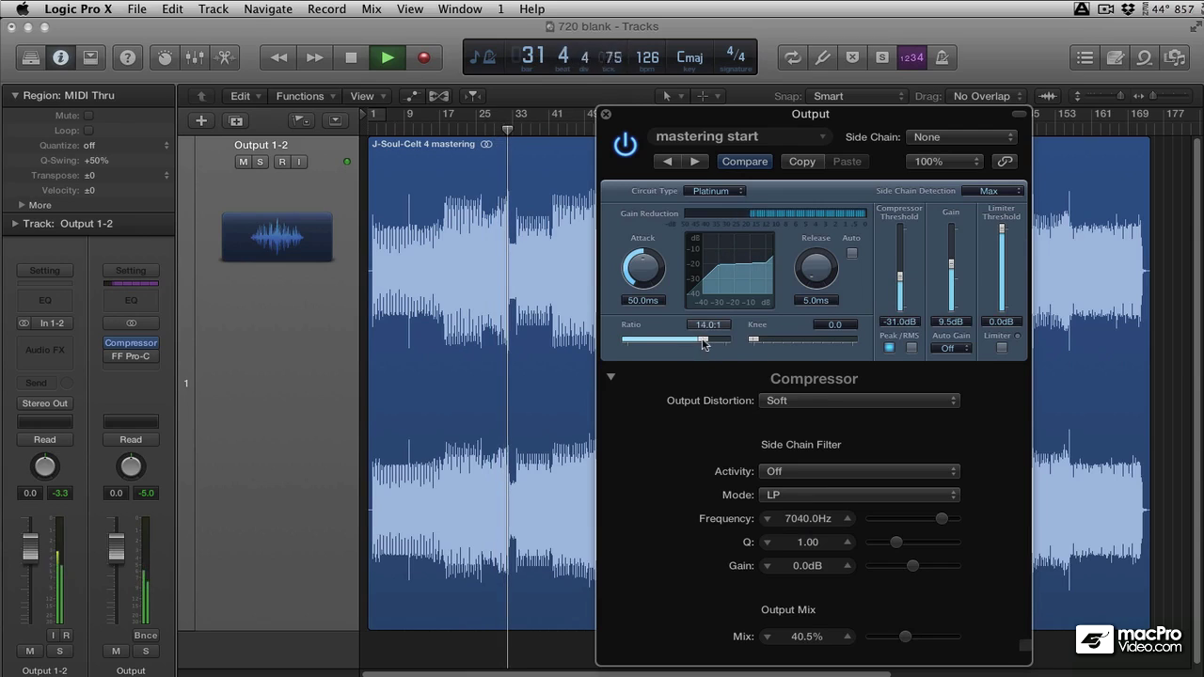
pyautogui.click(795, 401)
pyautogui.click(788, 431)
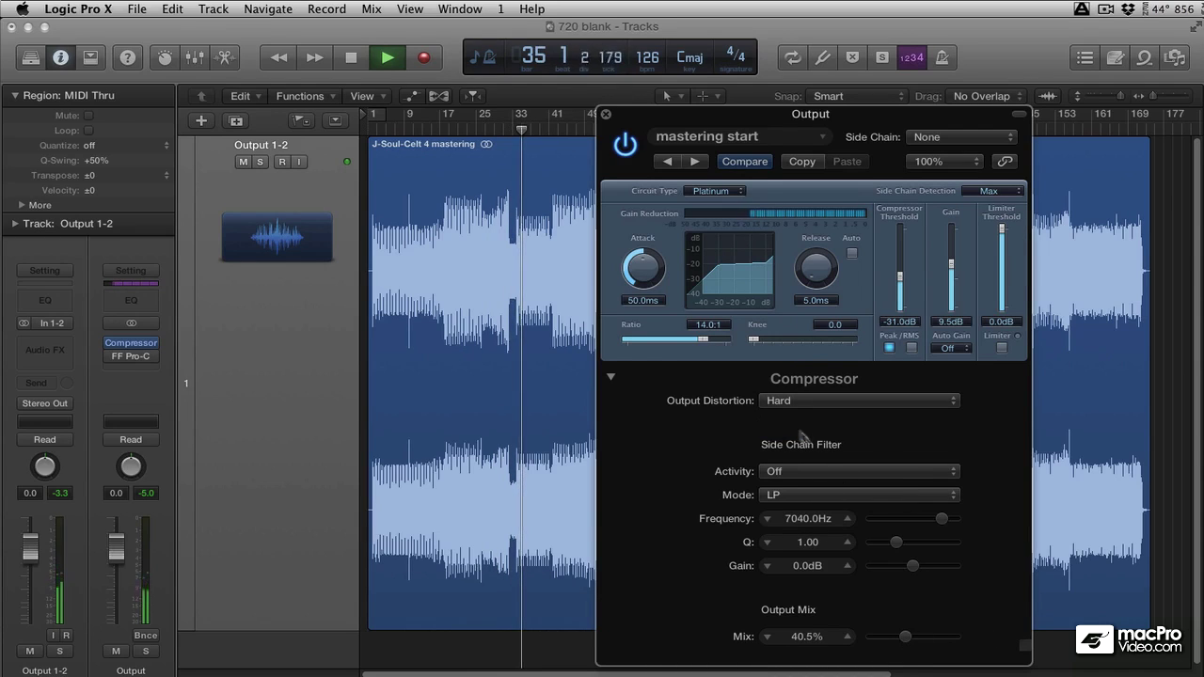
pyautogui.moveTo(906, 640)
pyautogui.mouseDown()
pyautogui.moveTo(988, 638)
pyautogui.moveTo(869, 637)
pyautogui.moveTo(900, 640)
pyautogui.mouseUp()
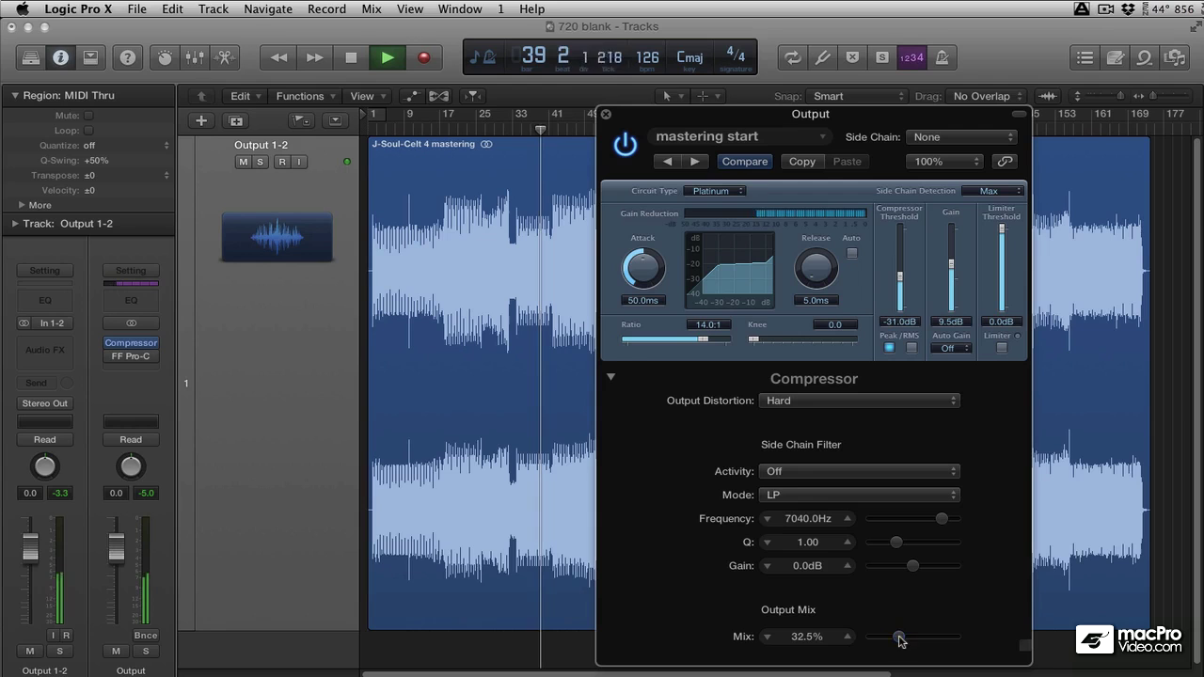
pyautogui.moveTo(689, 119); pyautogui.dragTo(812, 117)
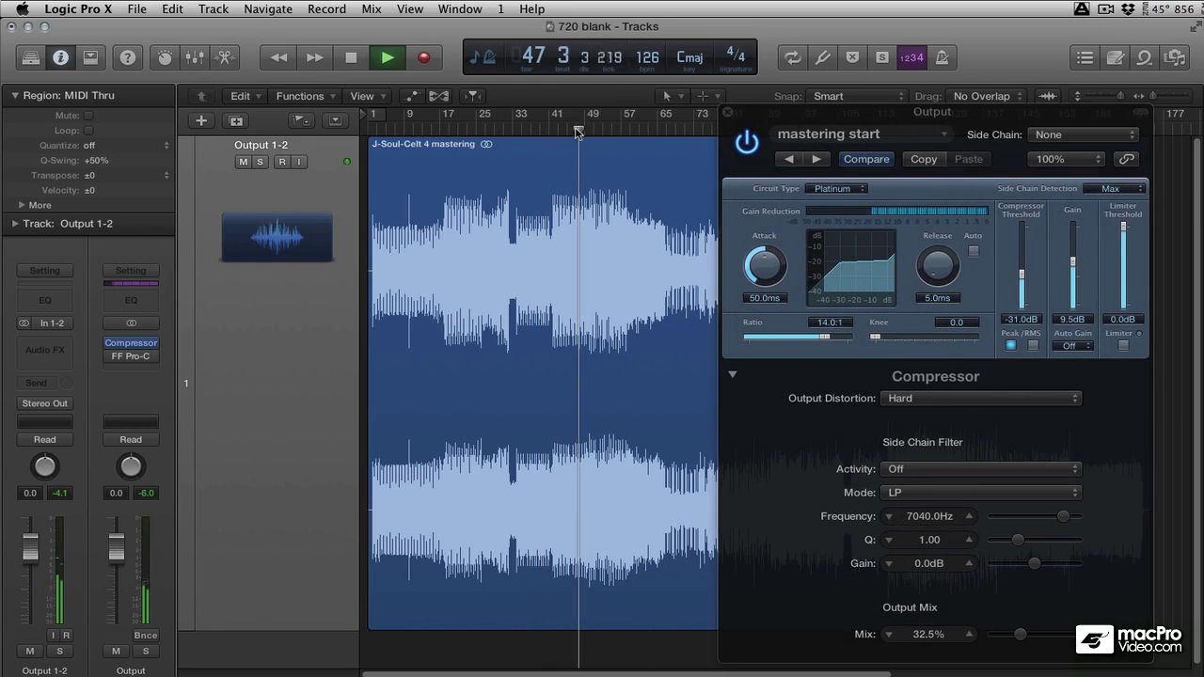
# Set Output Mix to 42.5% and makeup gain to 14.5 dB, A/B the bypass, and return to bar 21.
pyautogui.moveTo(1024, 637); pyautogui.dragTo(1031, 636)
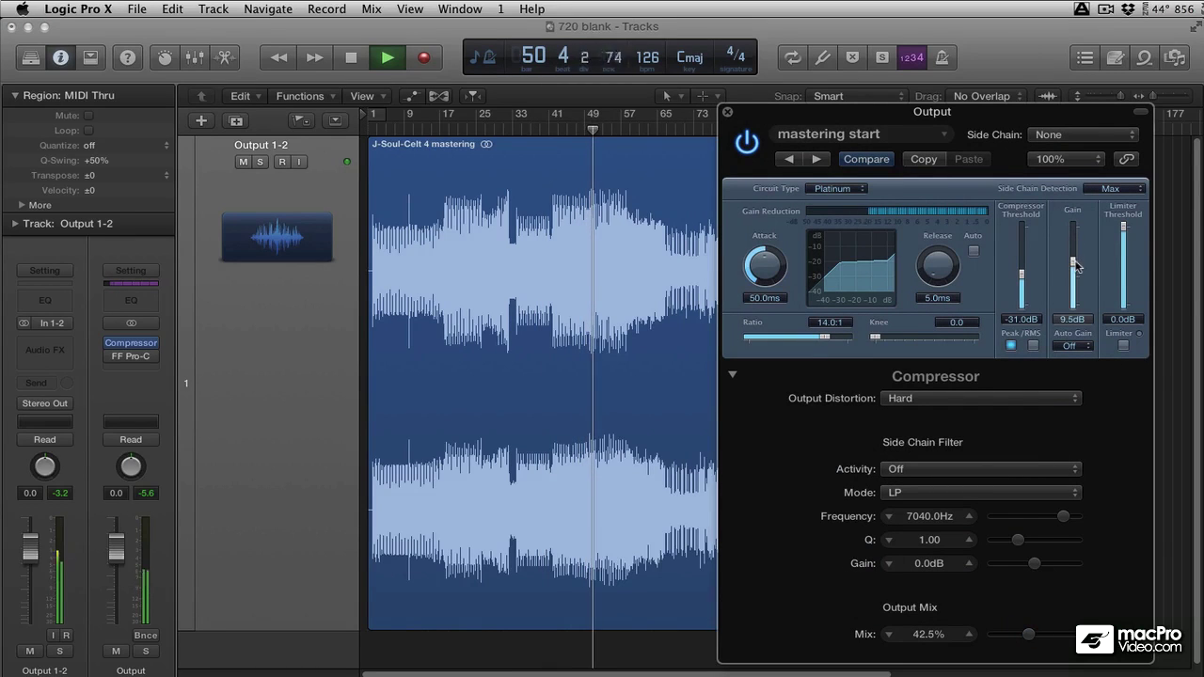
pyautogui.moveTo(1074, 261); pyautogui.dragTo(1074, 254)
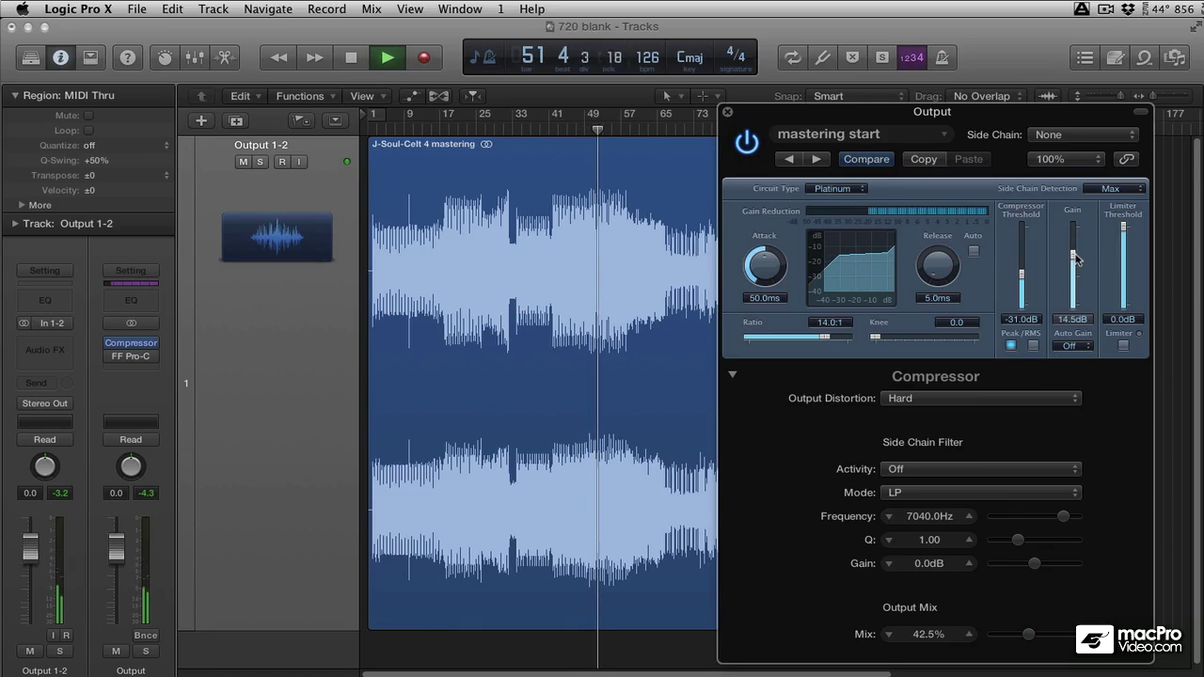
pyautogui.click(747, 142)
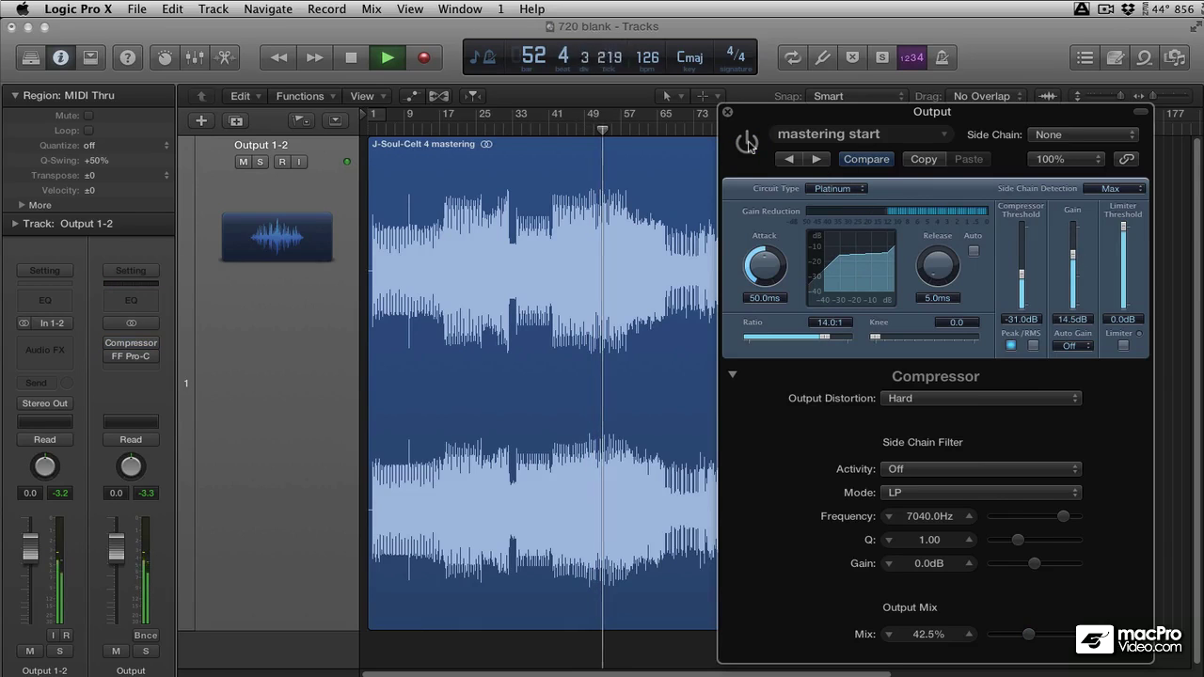
pyautogui.click(747, 142)
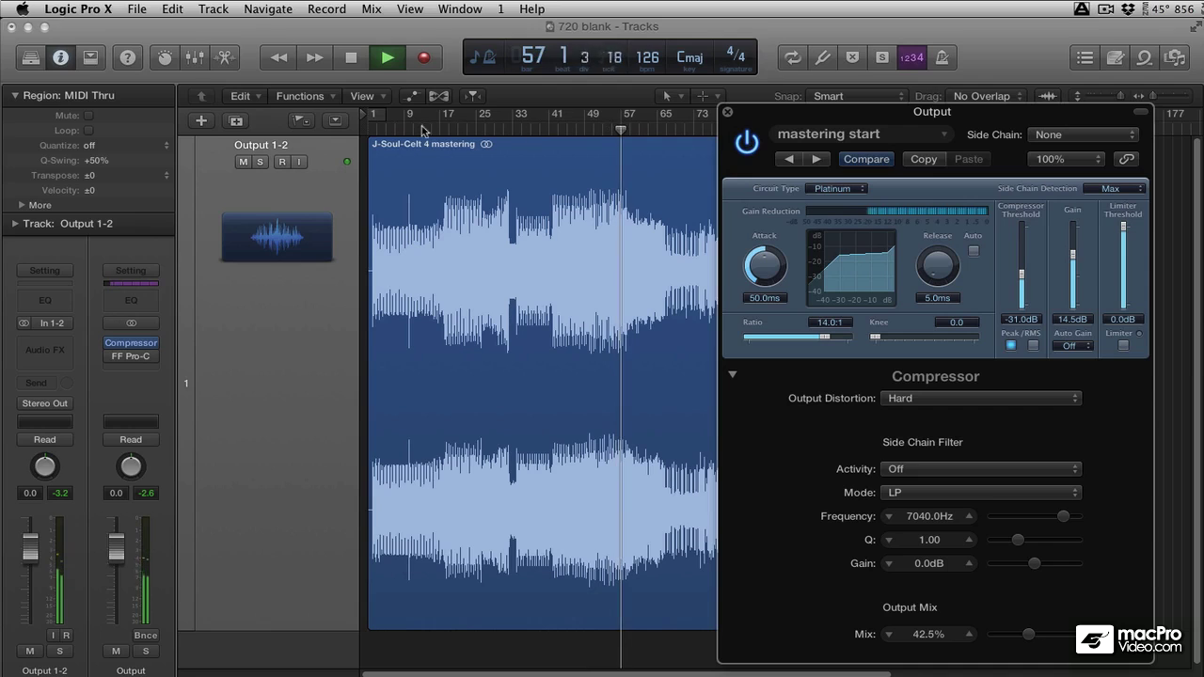
pyautogui.click(458, 131)
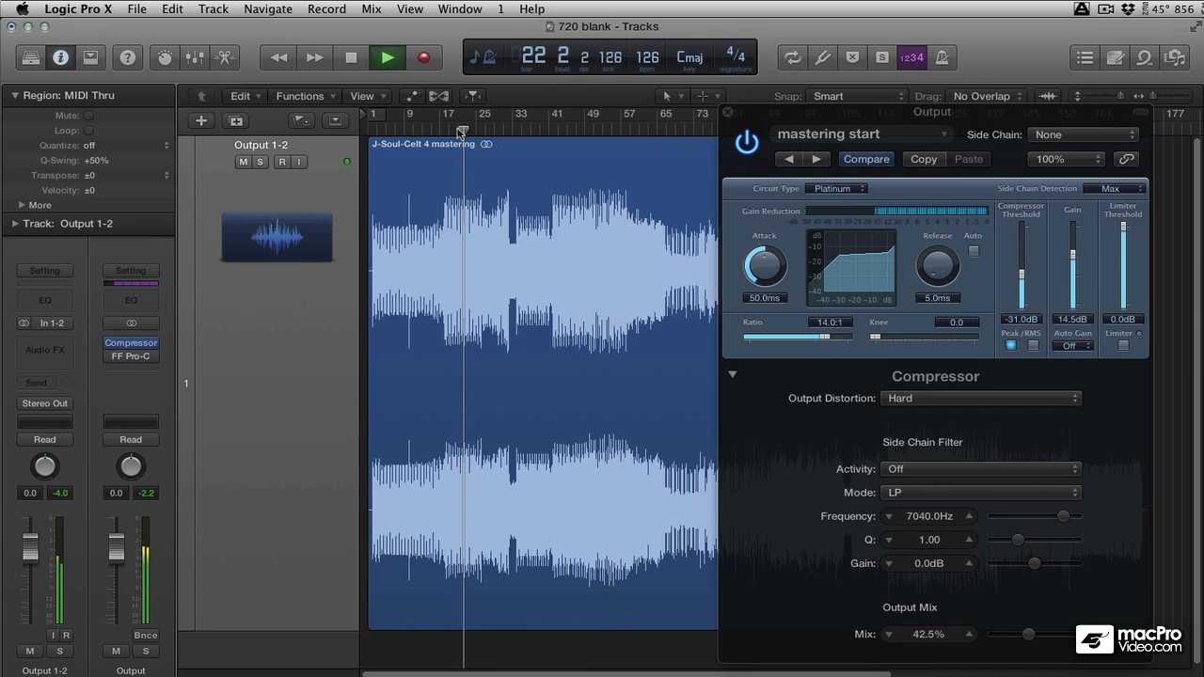
# Stop playback, close the compressor window, and shrink the track lane height.
pyautogui.press('space')
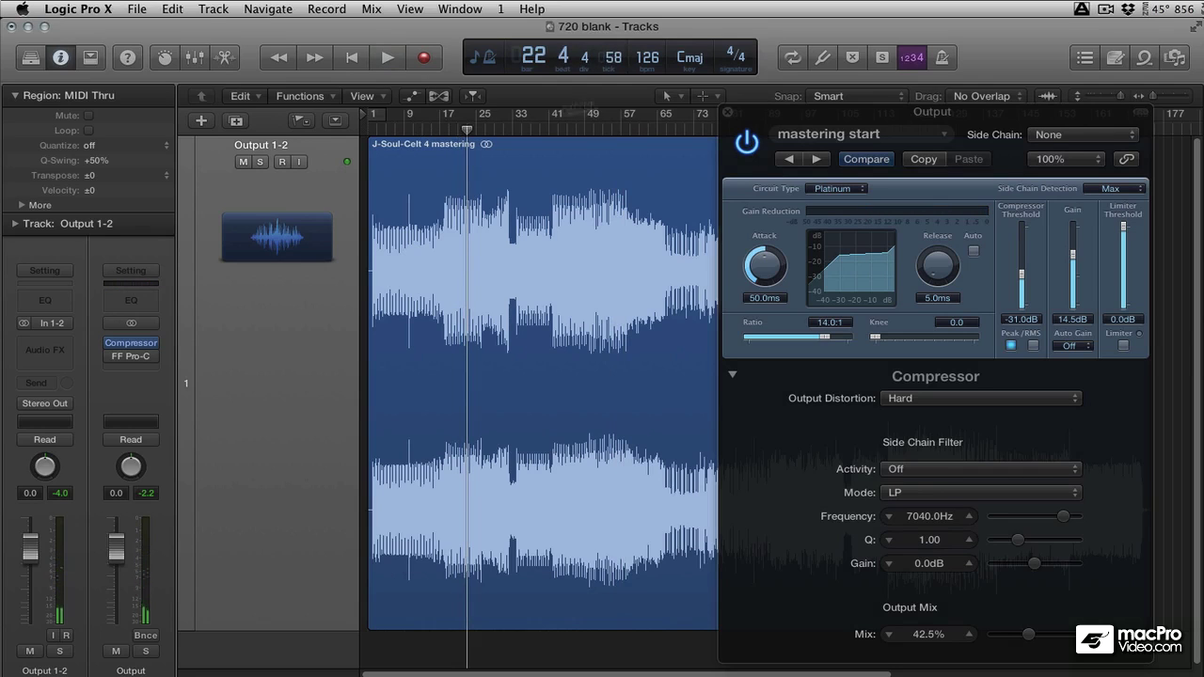
pyautogui.click(728, 113)
pyautogui.click(728, 112)
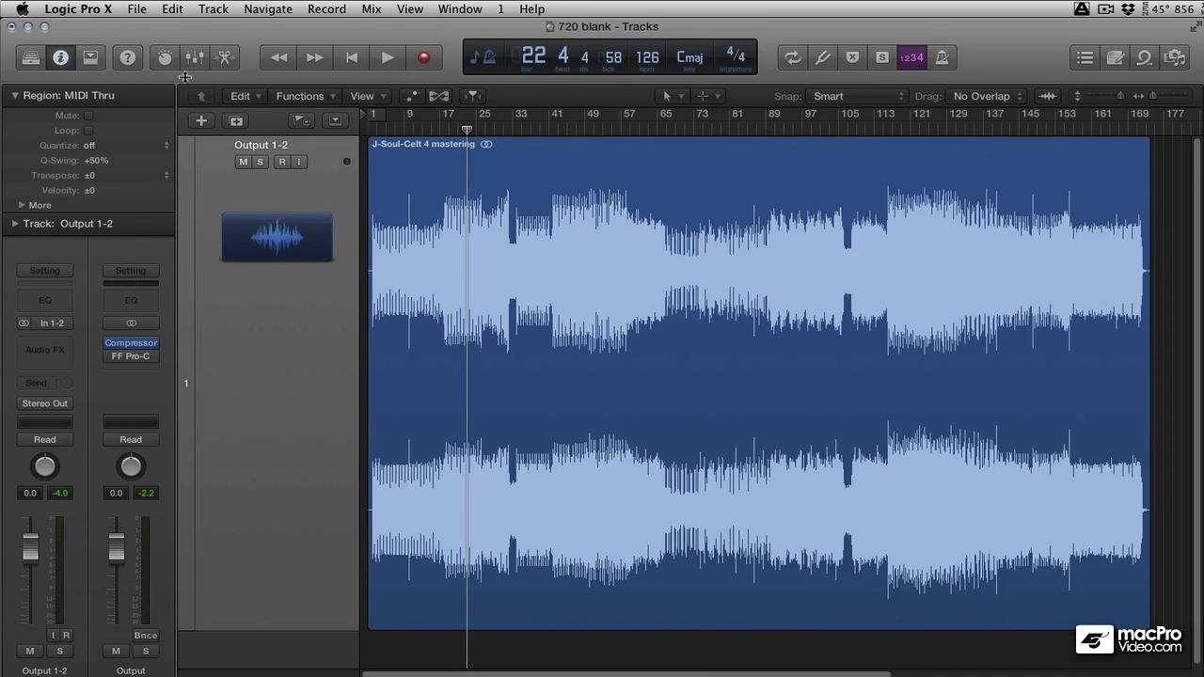
pyautogui.press('super+Up')
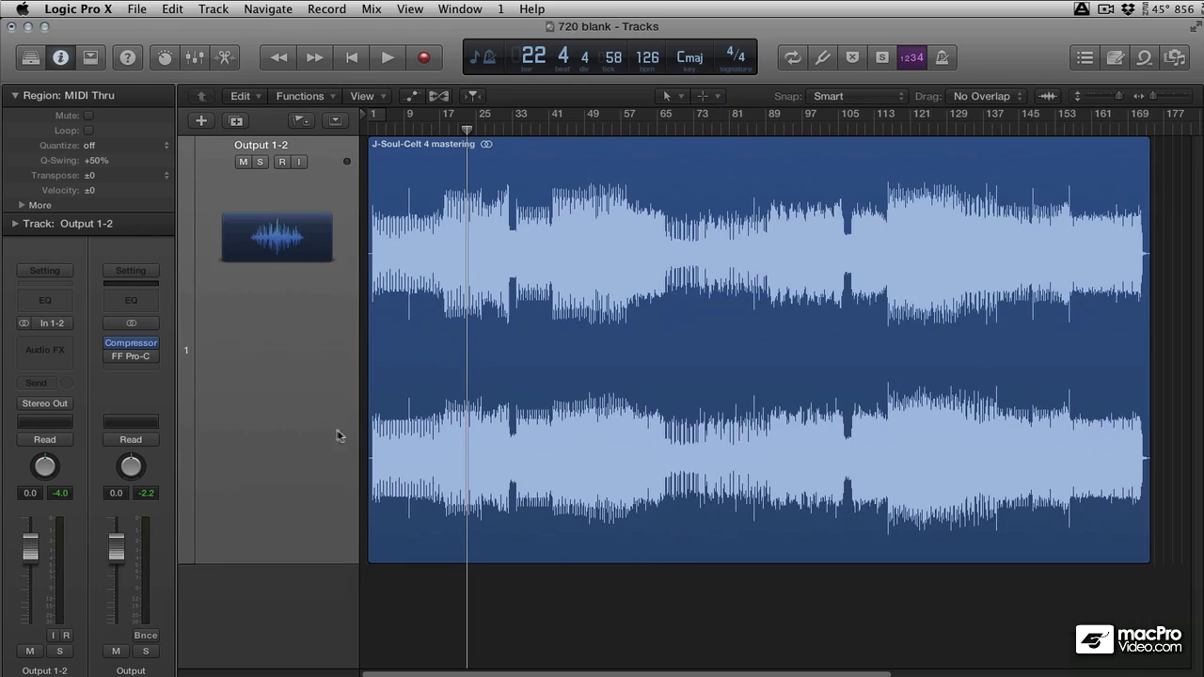
# Duplicate the song track as Audio 2 with a copy of the J-Soul-Celt 4 mastering region.
pyautogui.moveTo(286, 336); pyautogui.dragTo(290, 483)
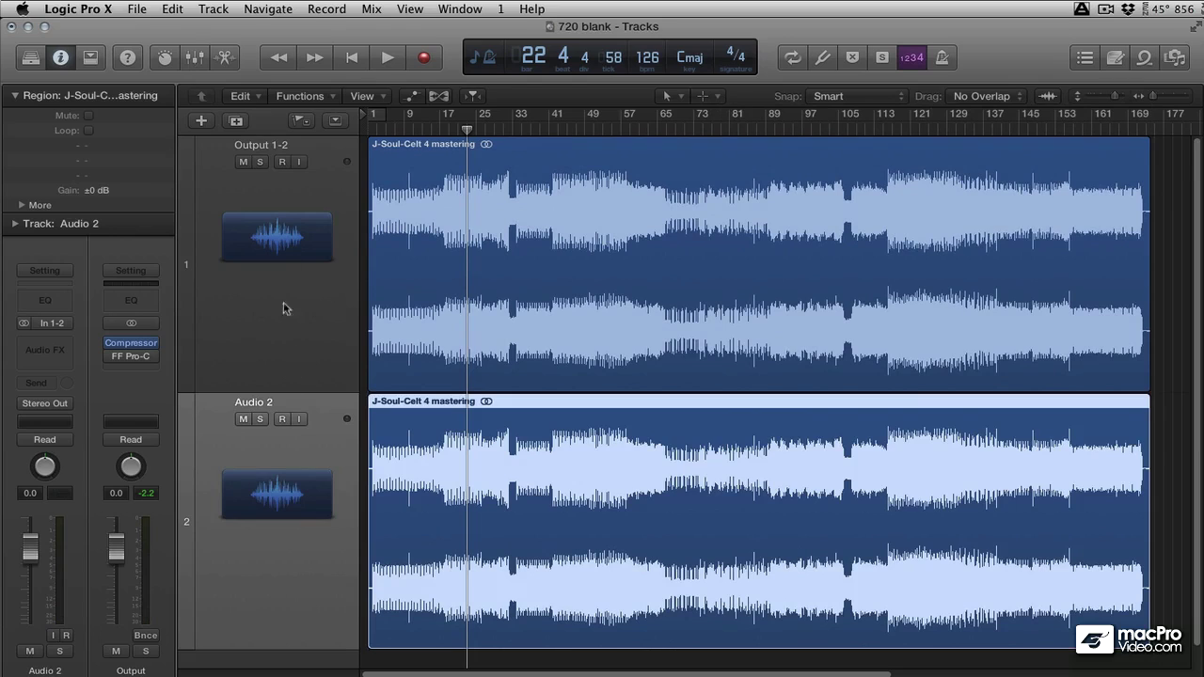
pyautogui.press('super+z')
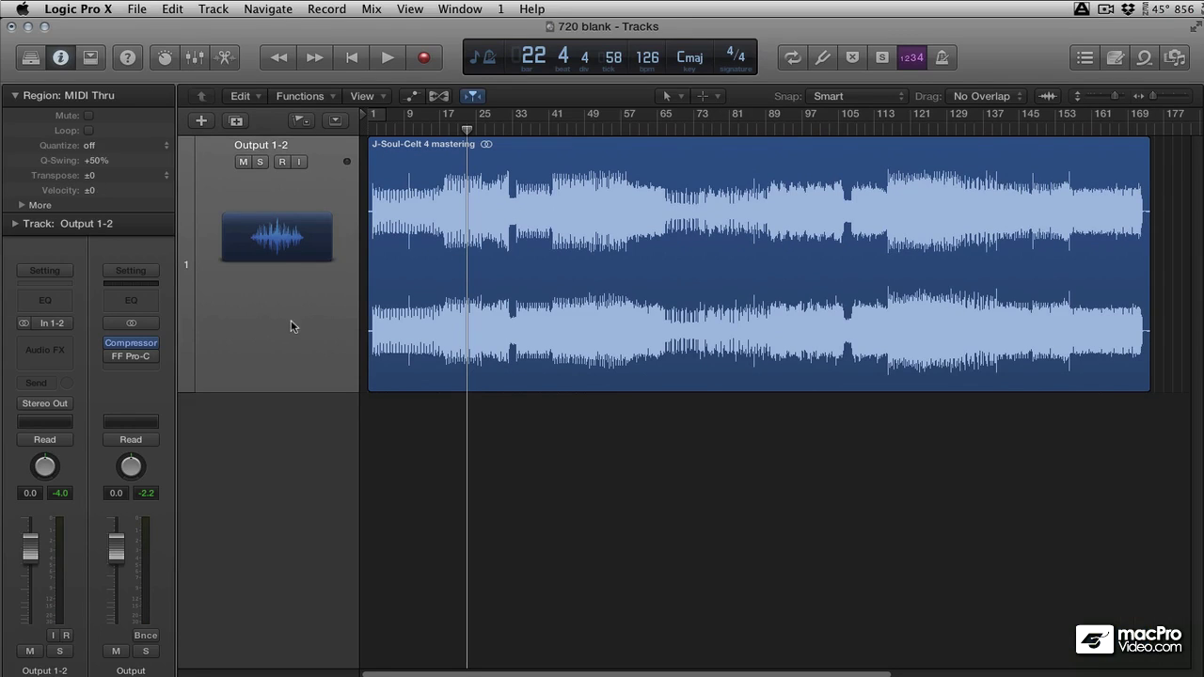
pyautogui.moveTo(290, 320); pyautogui.dragTo(314, 527)
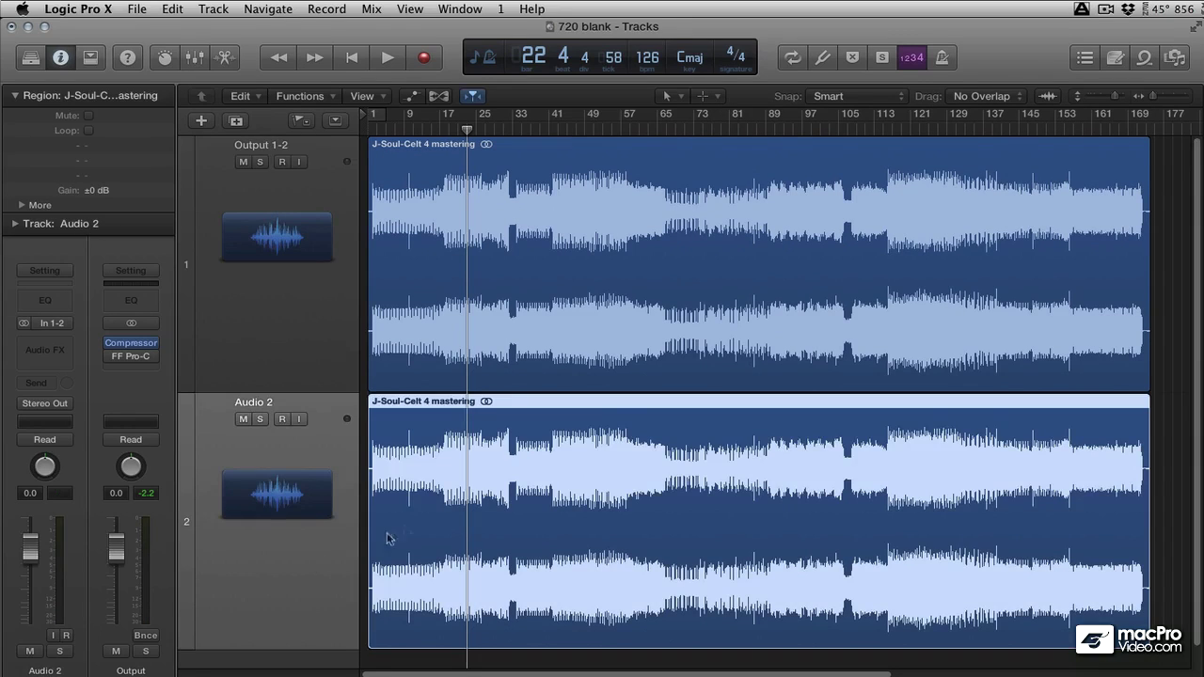
pyautogui.click(575, 307)
pyautogui.click(538, 546)
pyautogui.click(546, 278)
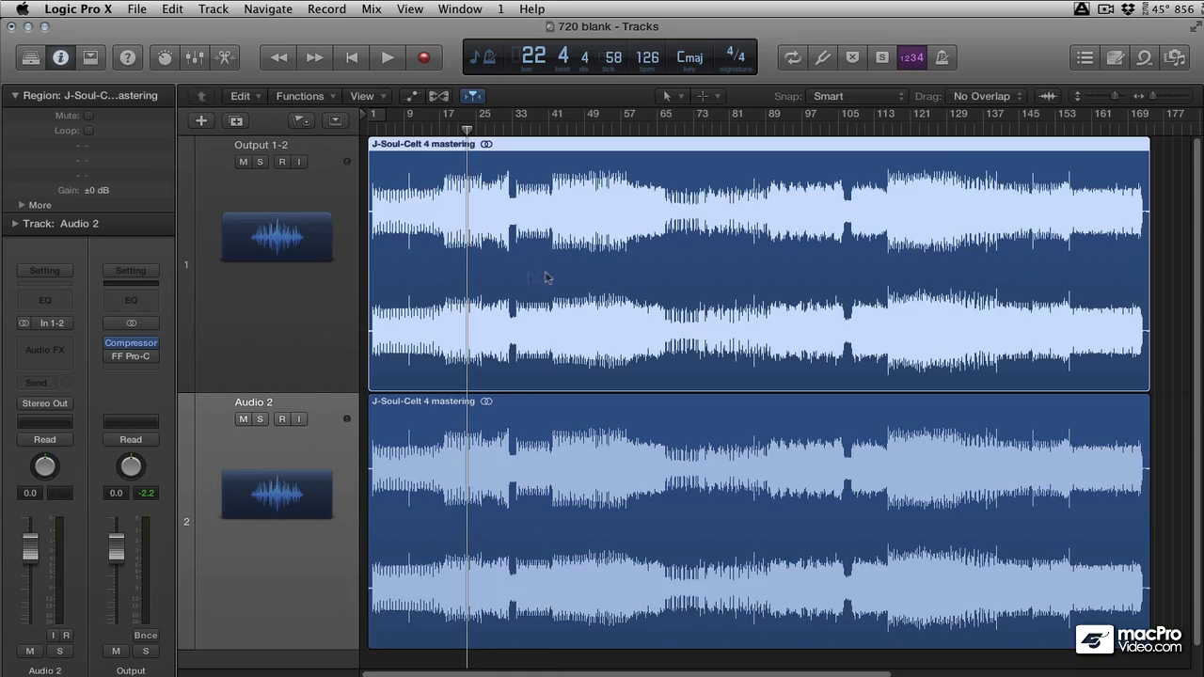
# In the enlarged Mixer, move the Compressor from the Output strip onto Audio 2.
pyautogui.click(194, 59)
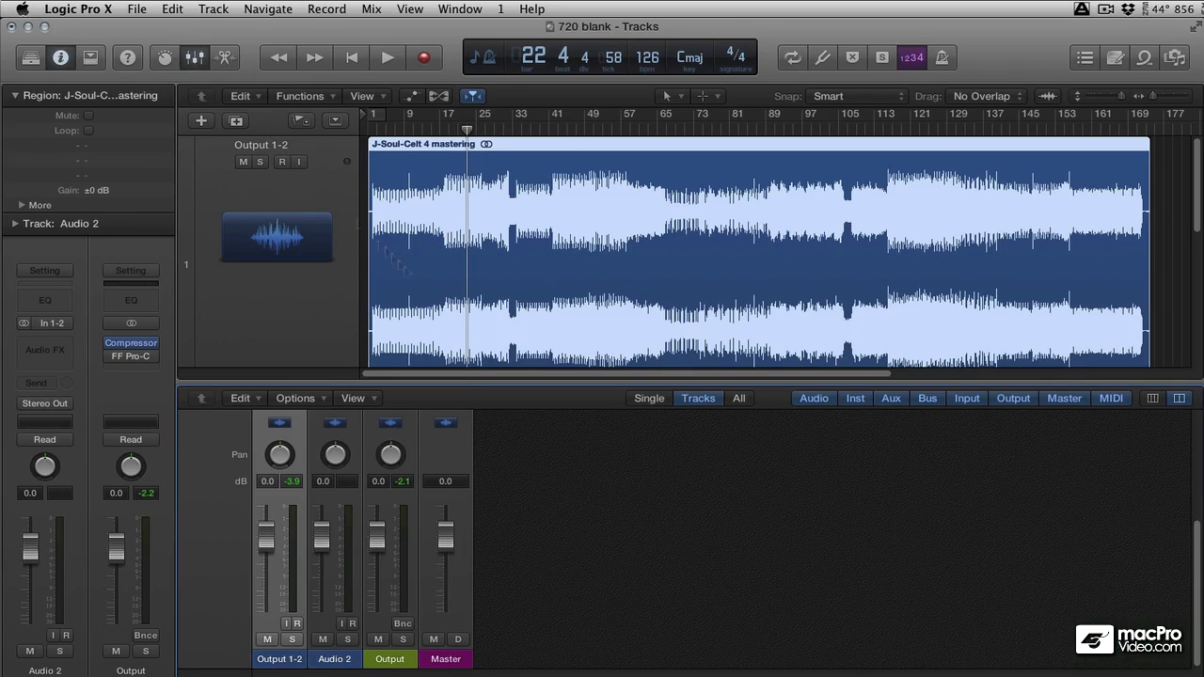
pyautogui.moveTo(468, 382); pyautogui.dragTo(468, 174)
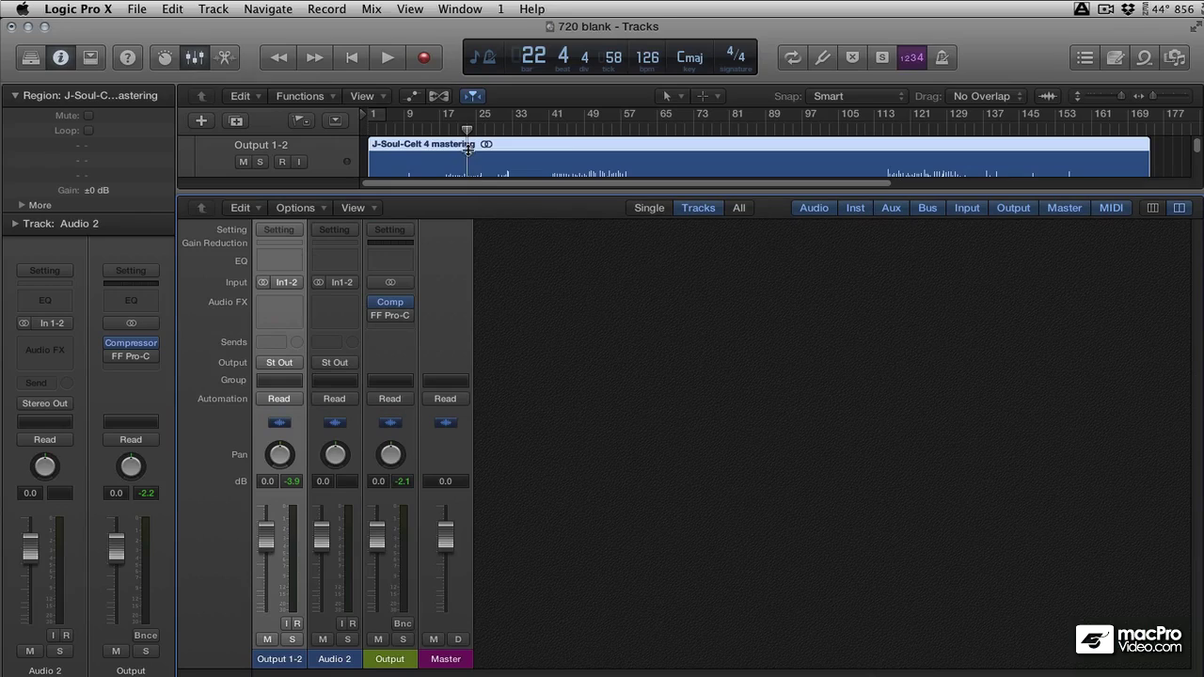
pyautogui.moveTo(395, 306)
pyautogui.moveTo(391, 305); pyautogui.dragTo(345, 310)
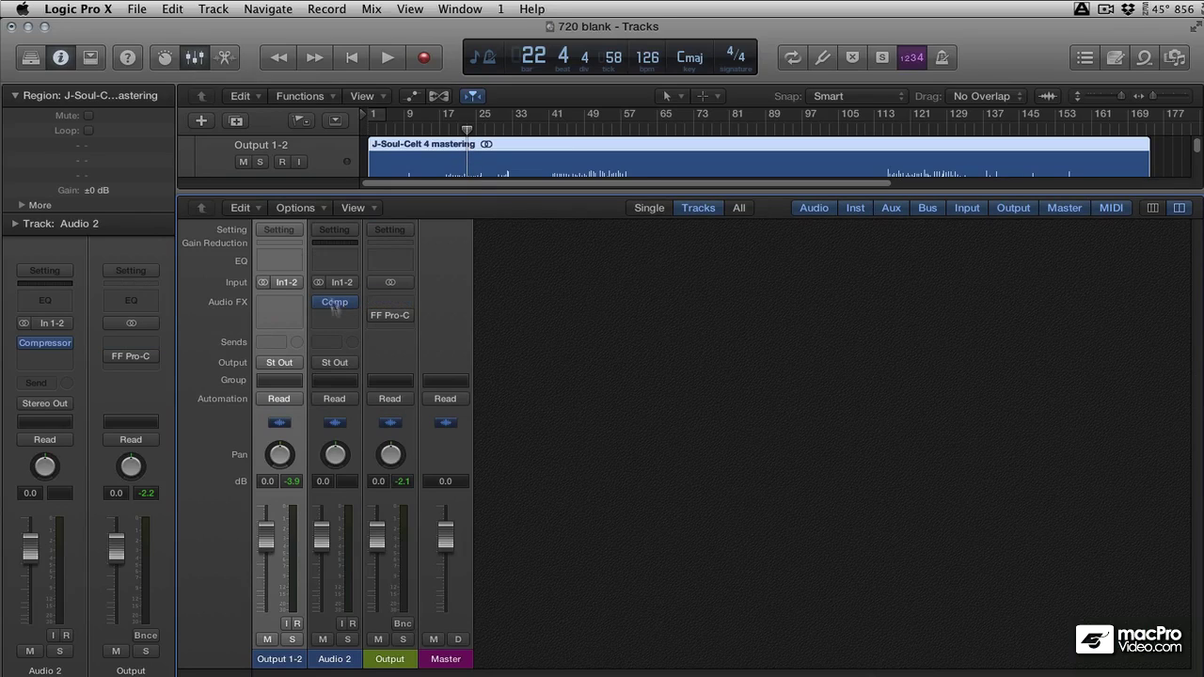
# Set the Audio 2 Compressor mix to 100%, lower Audio 2 to -6.4 dB, and play.
pyautogui.click(334, 303)
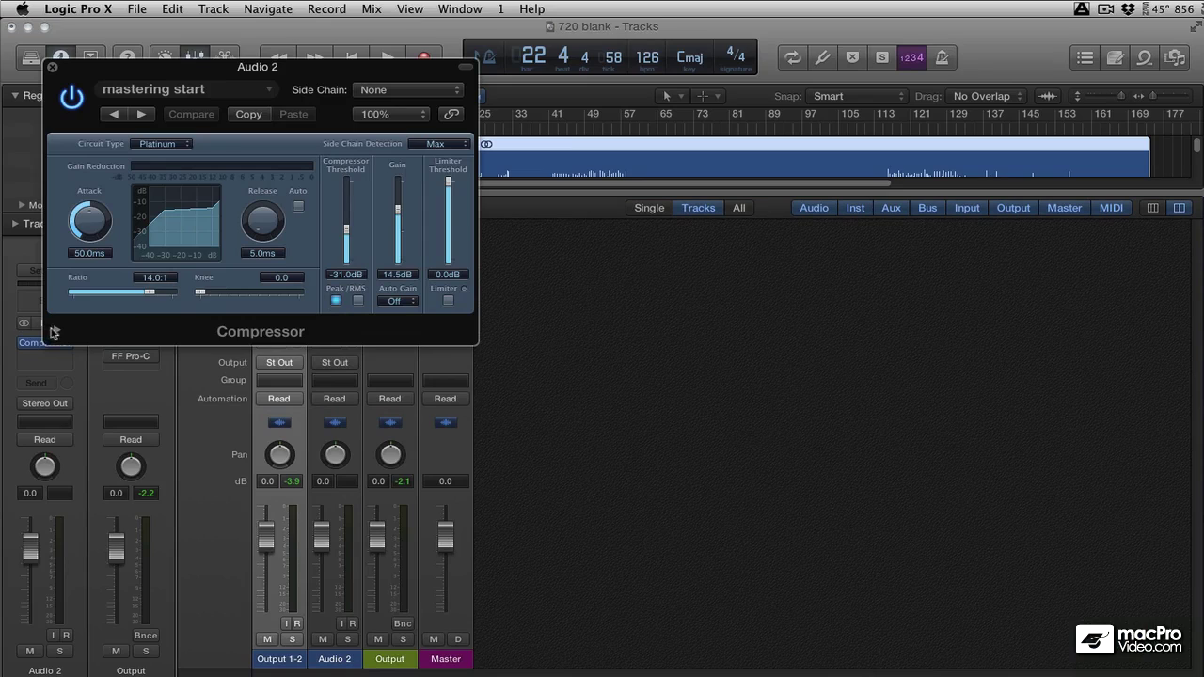
pyautogui.click(54, 332)
pyautogui.moveTo(351, 591); pyautogui.dragTo(528, 565)
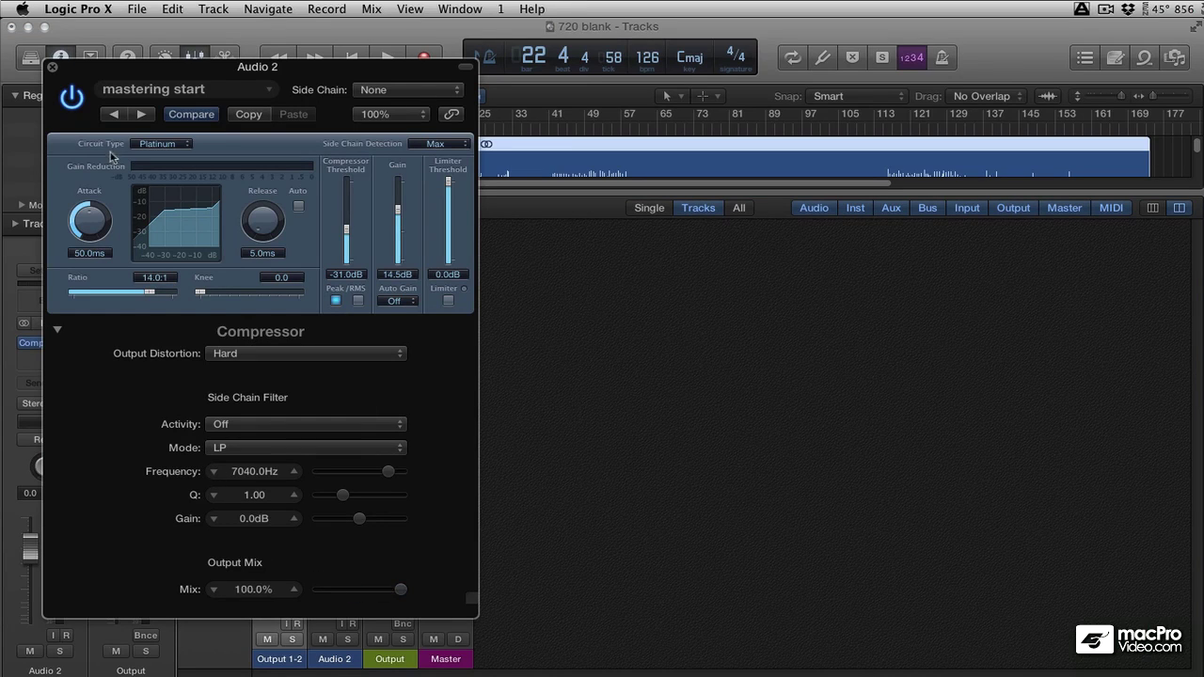
pyautogui.click(53, 67)
pyautogui.moveTo(324, 540)
pyautogui.mouseDown()
pyautogui.moveTo(323, 613)
pyautogui.moveTo(321, 550)
pyautogui.mouseUp()
pyautogui.press('space')
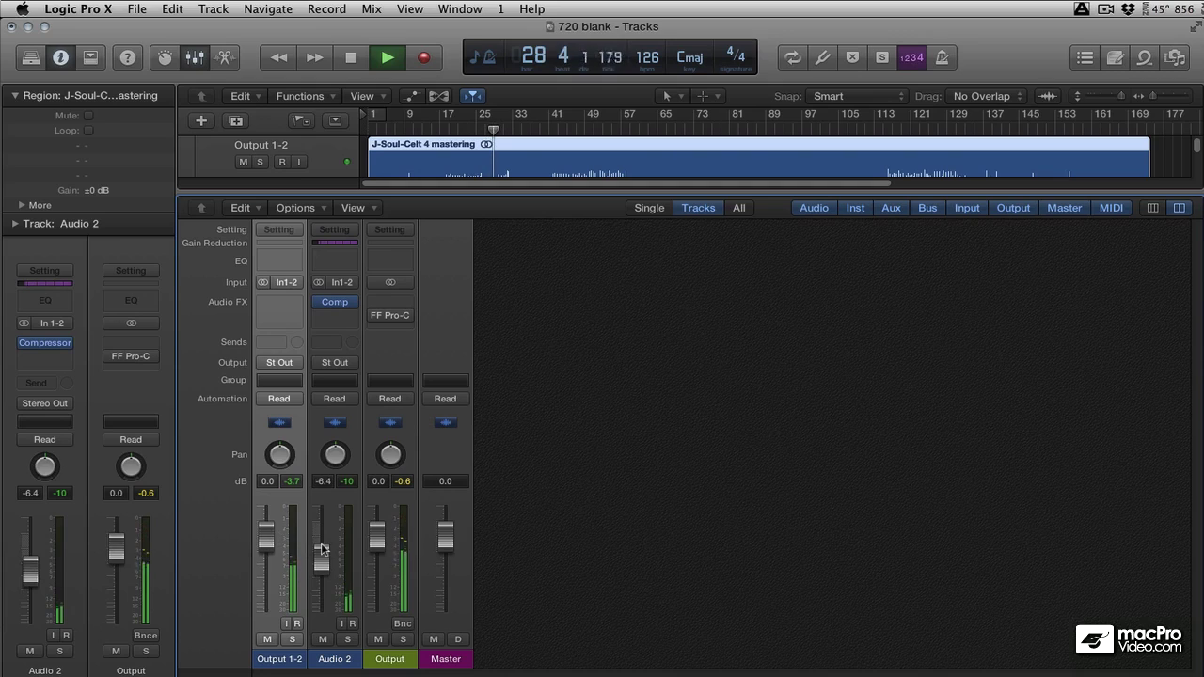
# Reopen the Audio 2 Compressor beside the mixer, mute and unmute Output 1-2 to compare, then stop playback.
pyautogui.click(348, 243)
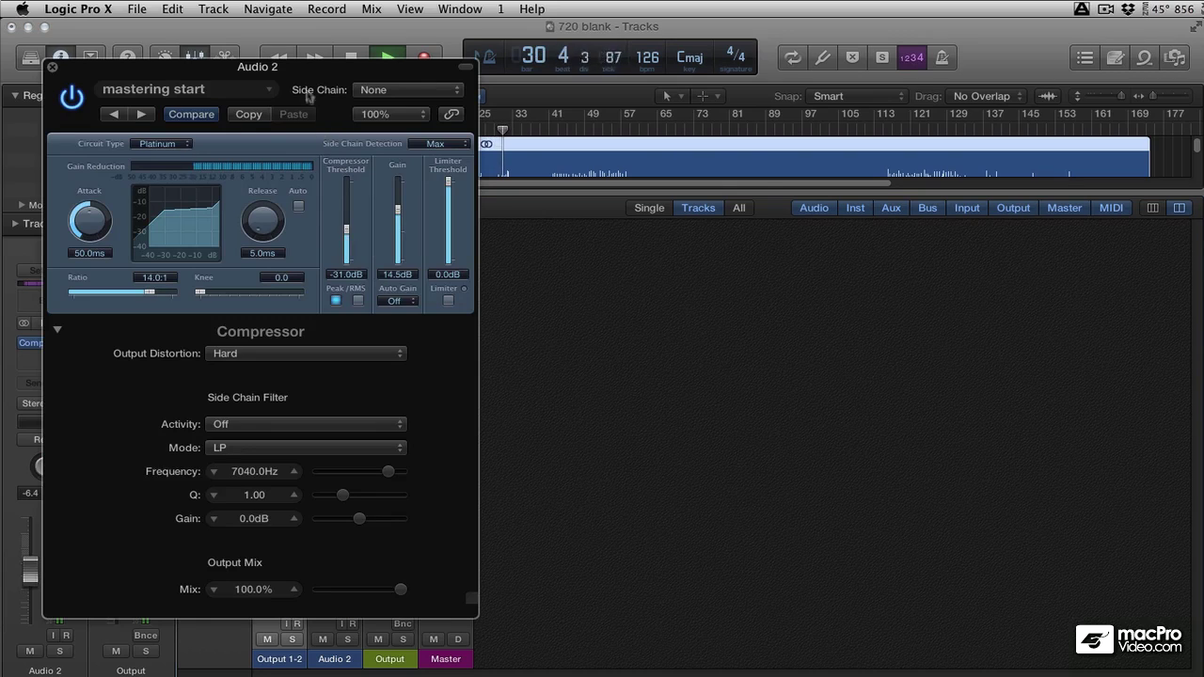
pyautogui.moveTo(278, 67); pyautogui.dragTo(852, 87)
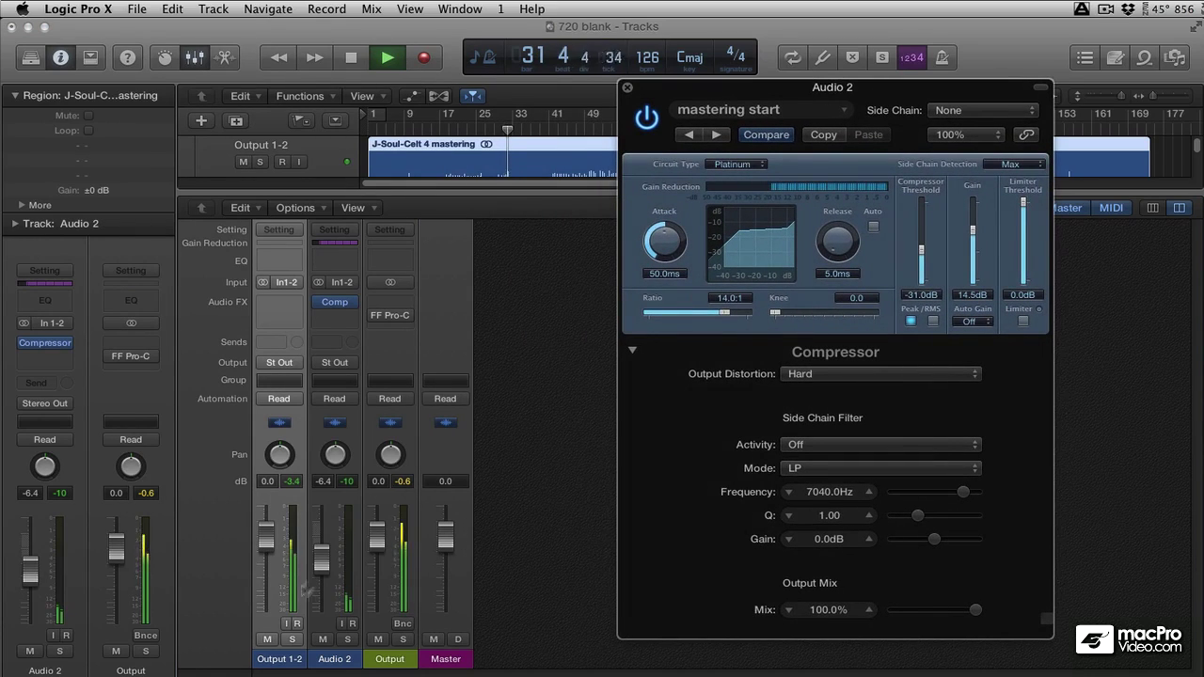
pyautogui.click(268, 641)
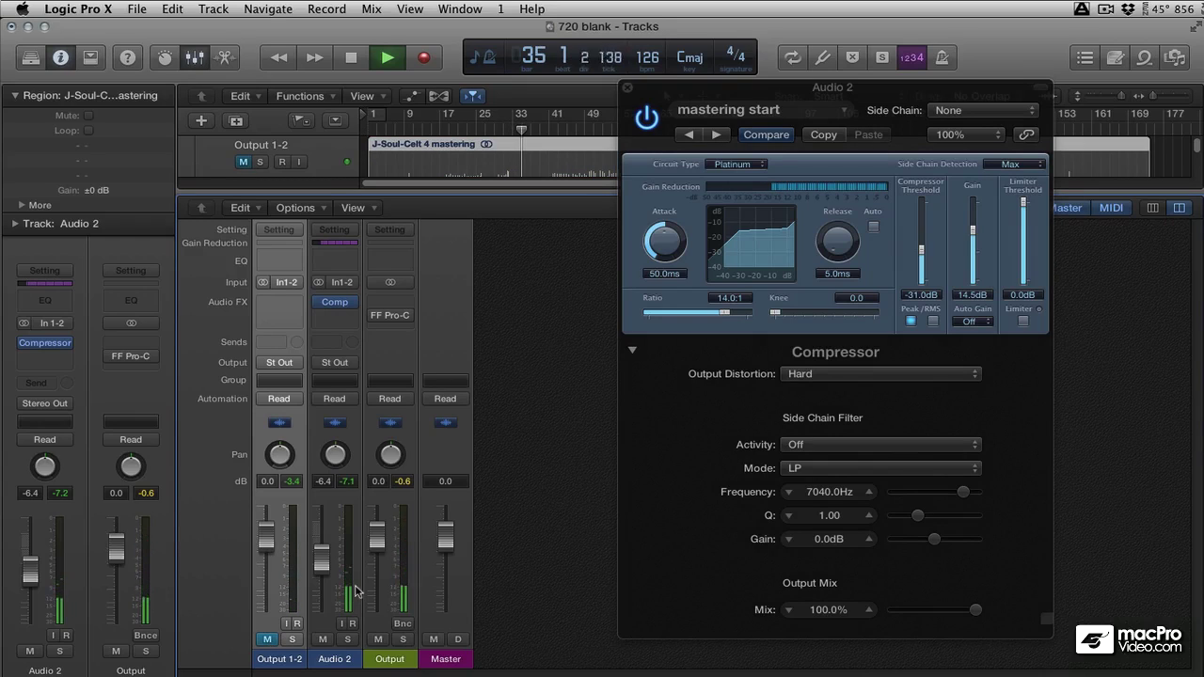
pyautogui.click(268, 640)
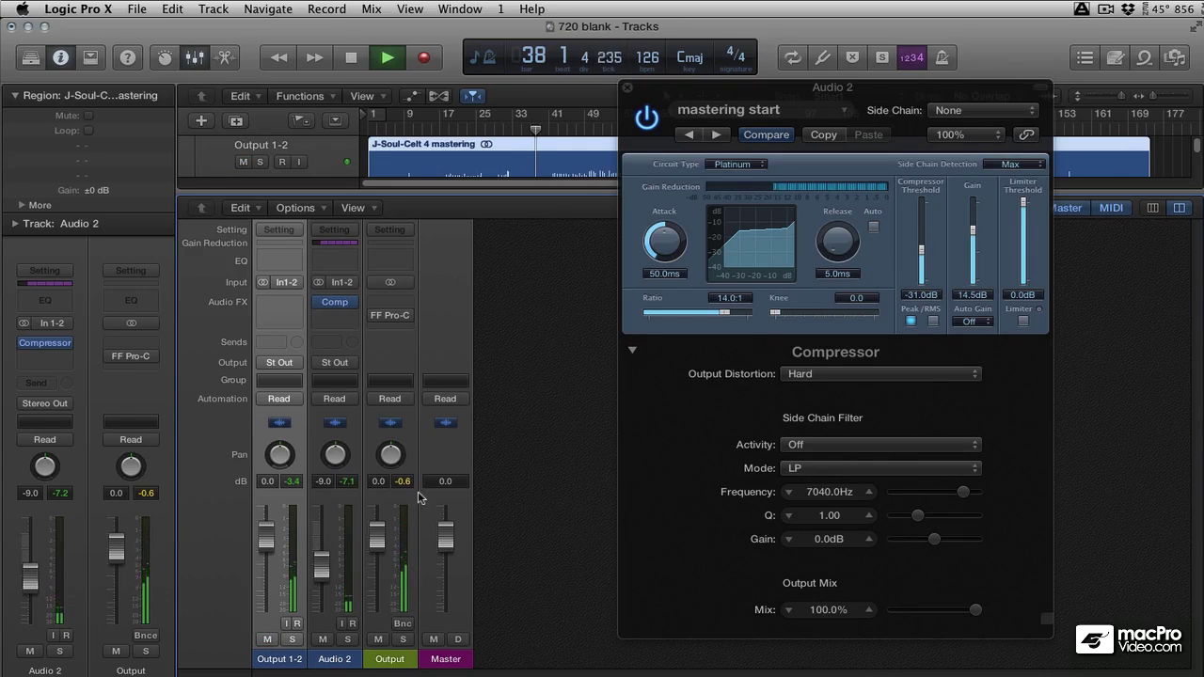
pyautogui.press('space')
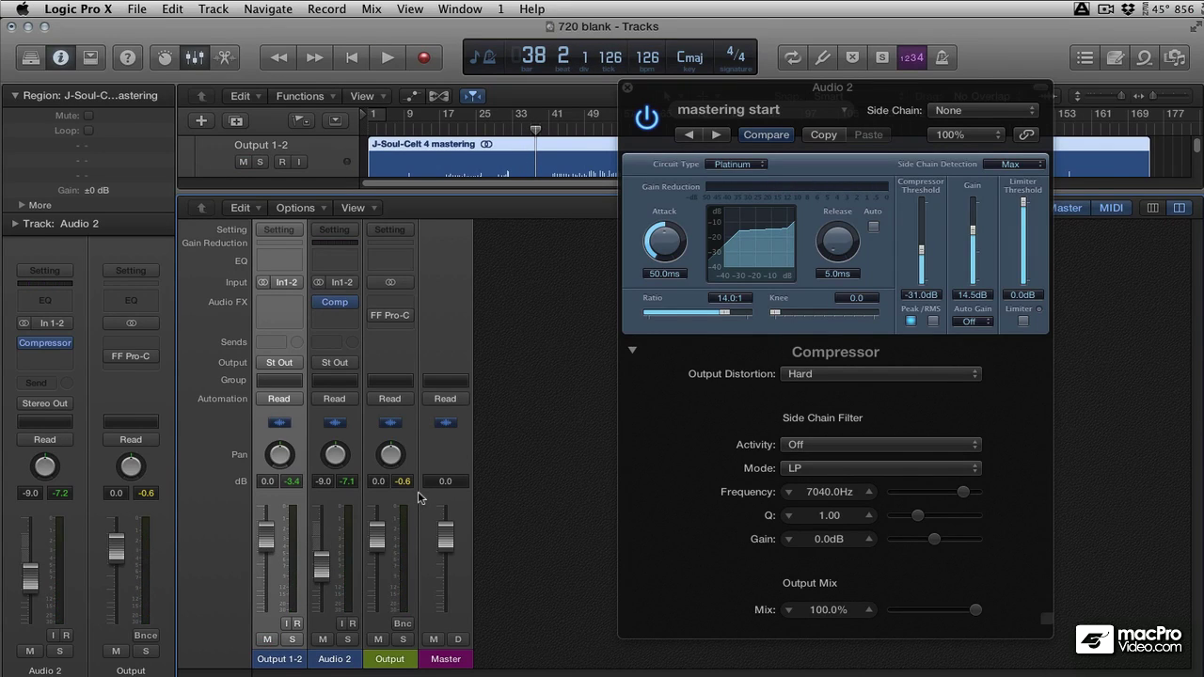